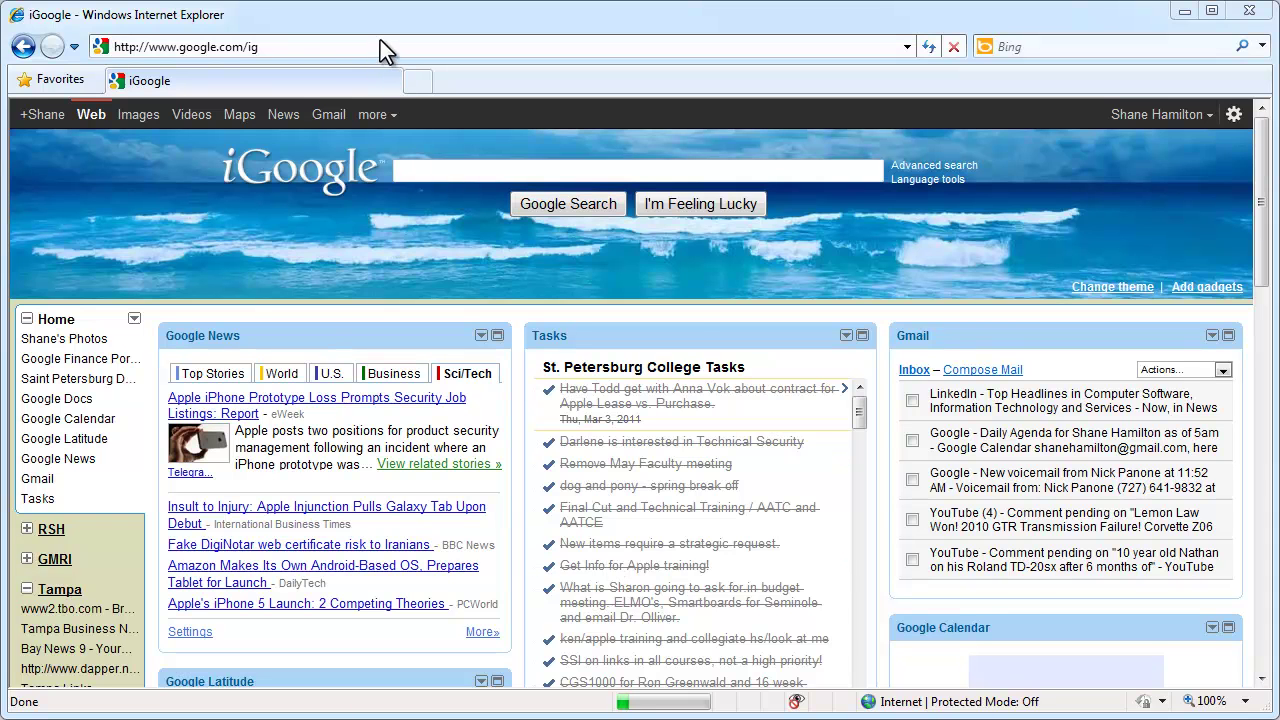
{"action": "left_click", "coordinate": [380, 42]}
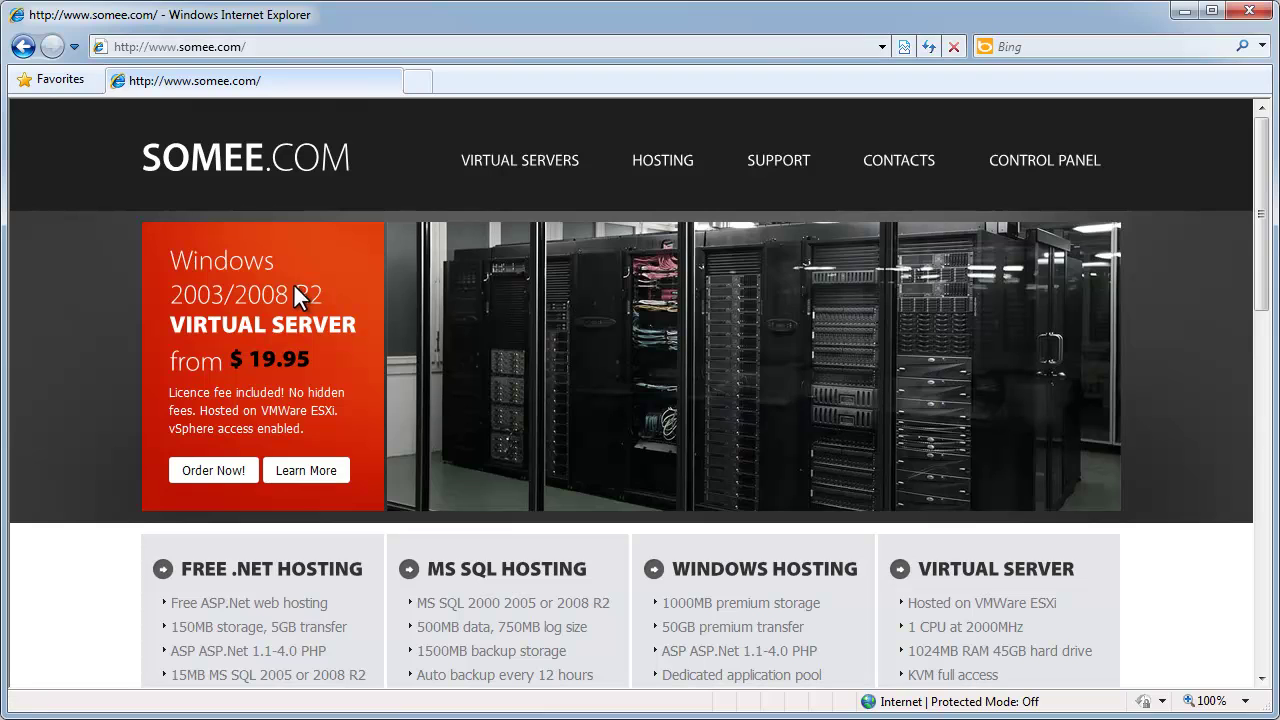
- Open the FREE .NET HOSTING plan details and order the free hosting package
{"action": "scroll", "coordinate": [293, 283], "scroll_direction": "down", "scroll_amount": 3}
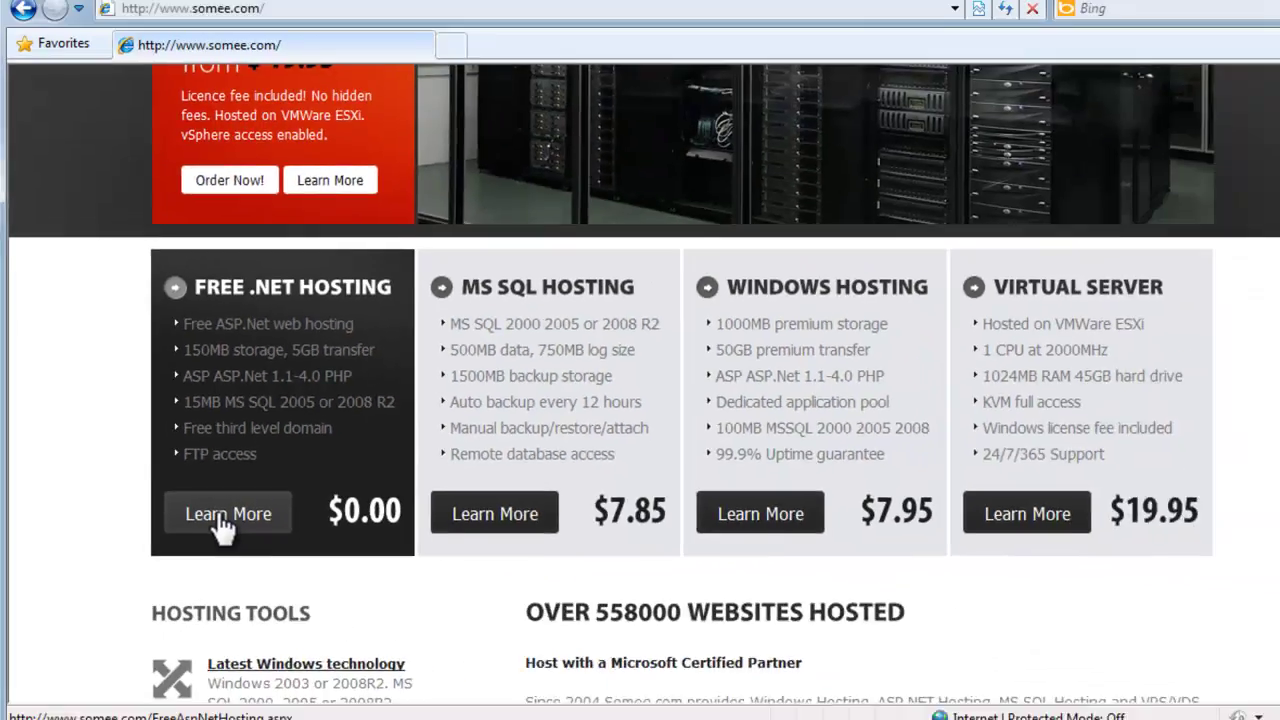
{"action": "left_click", "coordinate": [378, 523]}
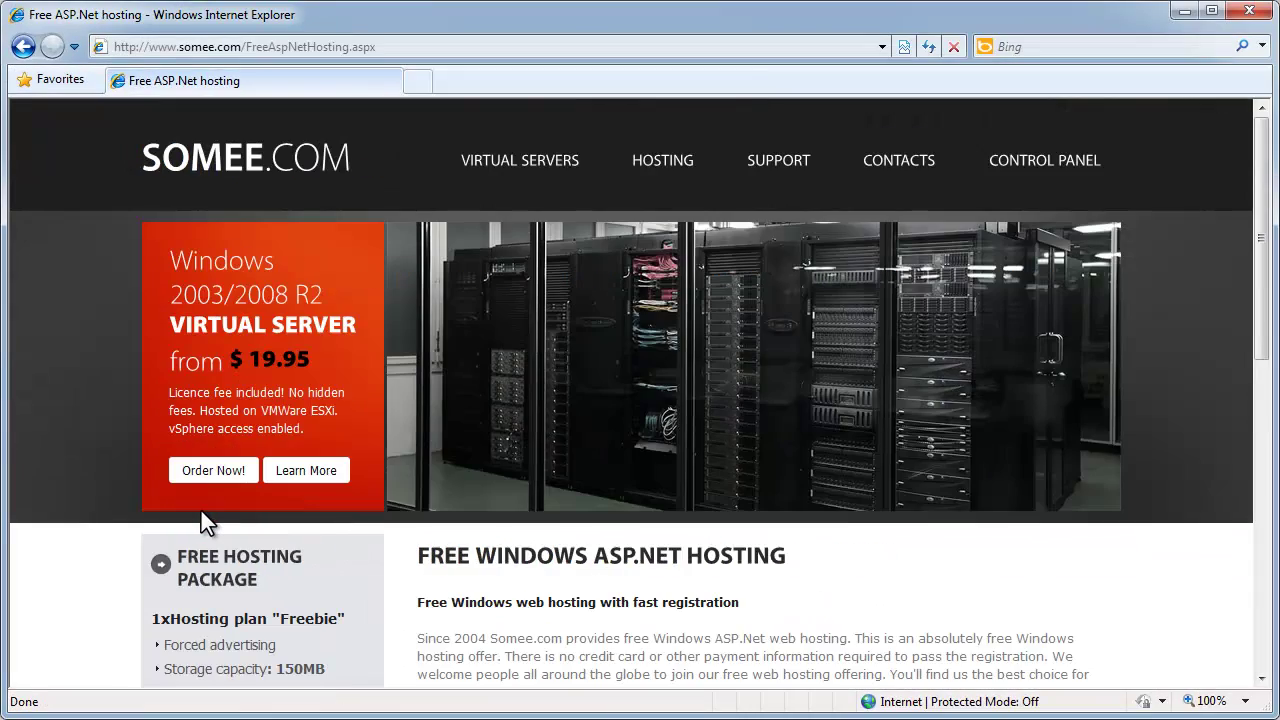
{"action": "scroll", "coordinate": [201, 511], "scroll_direction": "down", "scroll_amount": 5}
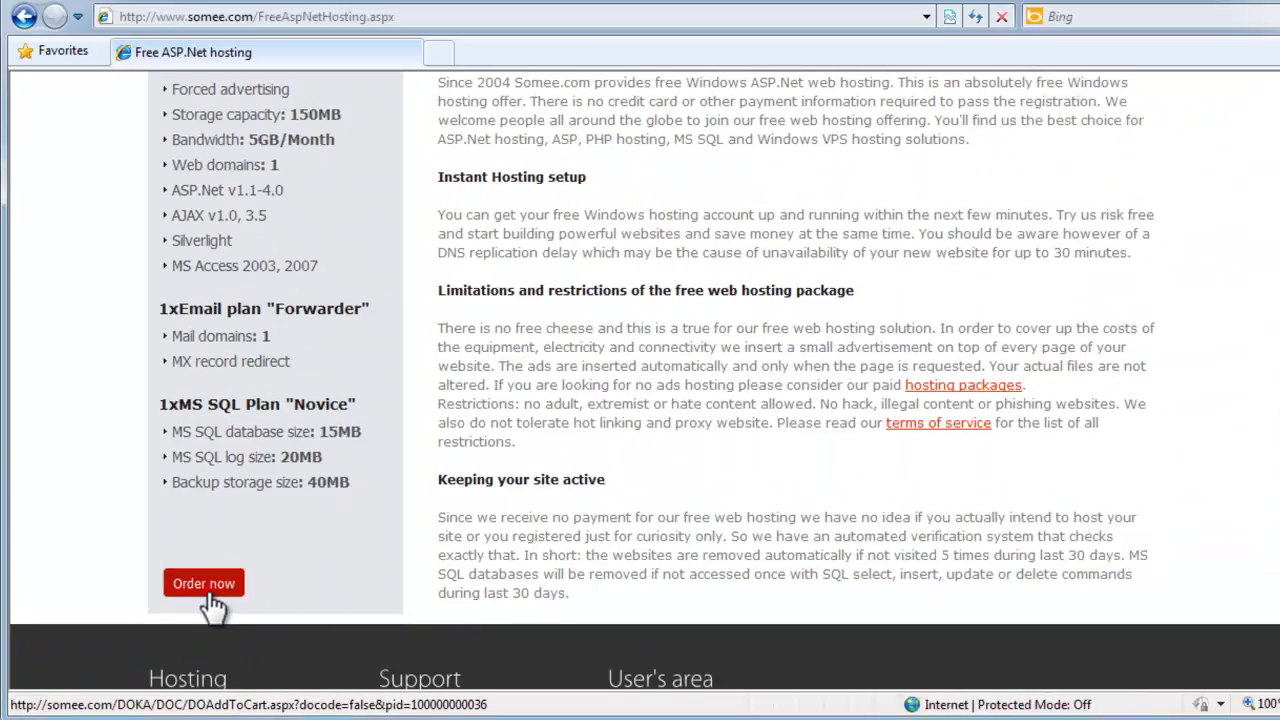
{"action": "left_click", "coordinate": [693, 476]}
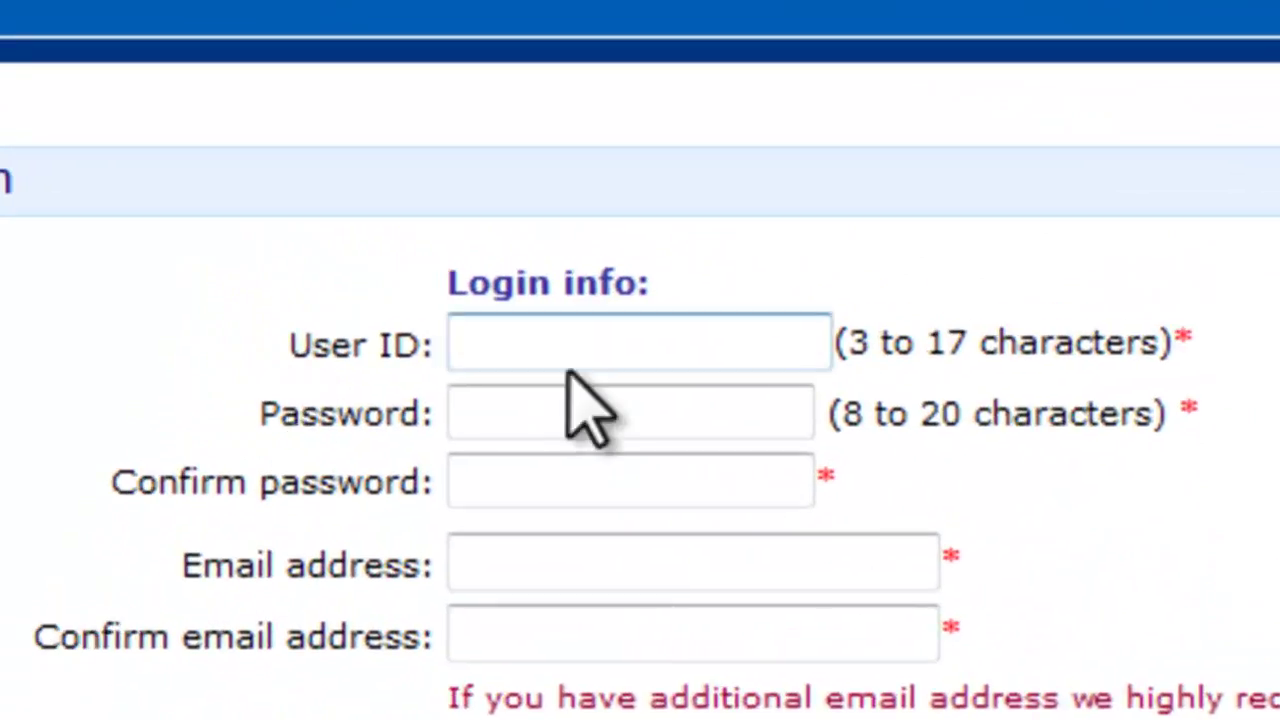
- Enter the account's user ID and type the password twice
{"action": "left_click", "coordinate": [605, 345]}
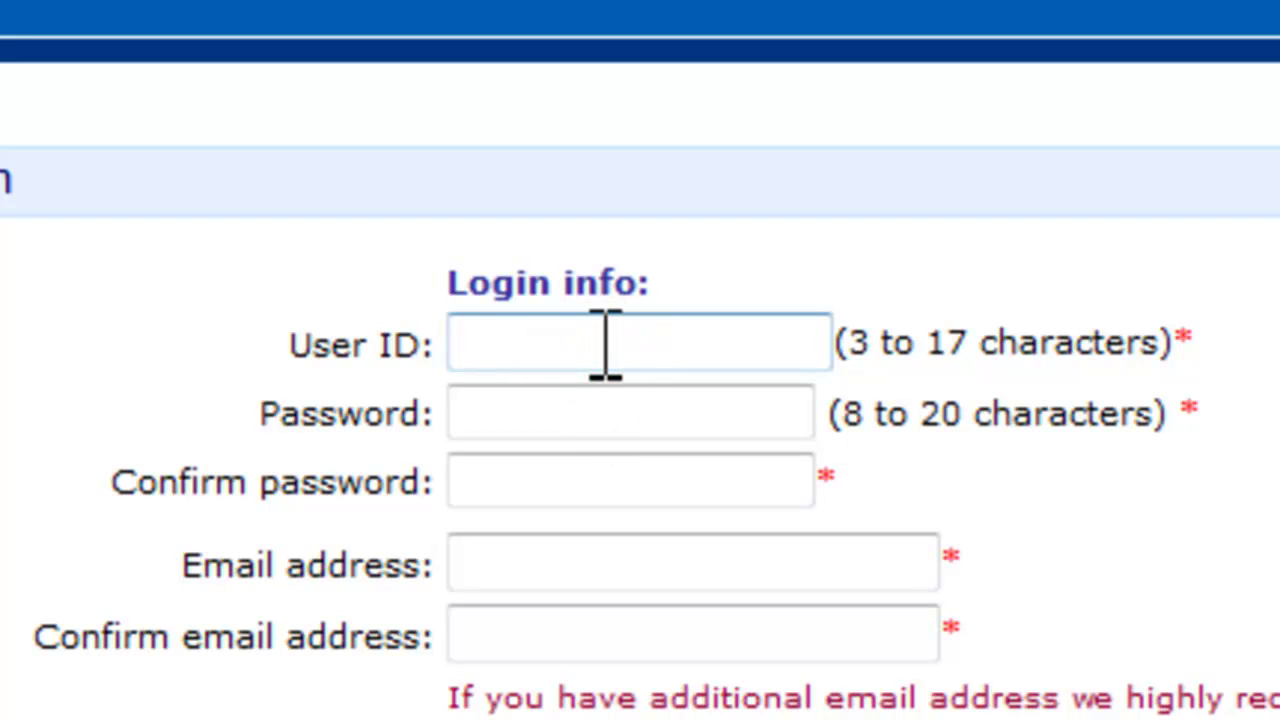
{"action": "type", "text": "hammerton"}
{"action": "key", "text": "Tab"}
{"action": "type", "text": "••••••••"}
{"action": "key", "text": "Tab"}
{"action": "type", "text": "•••••••"}
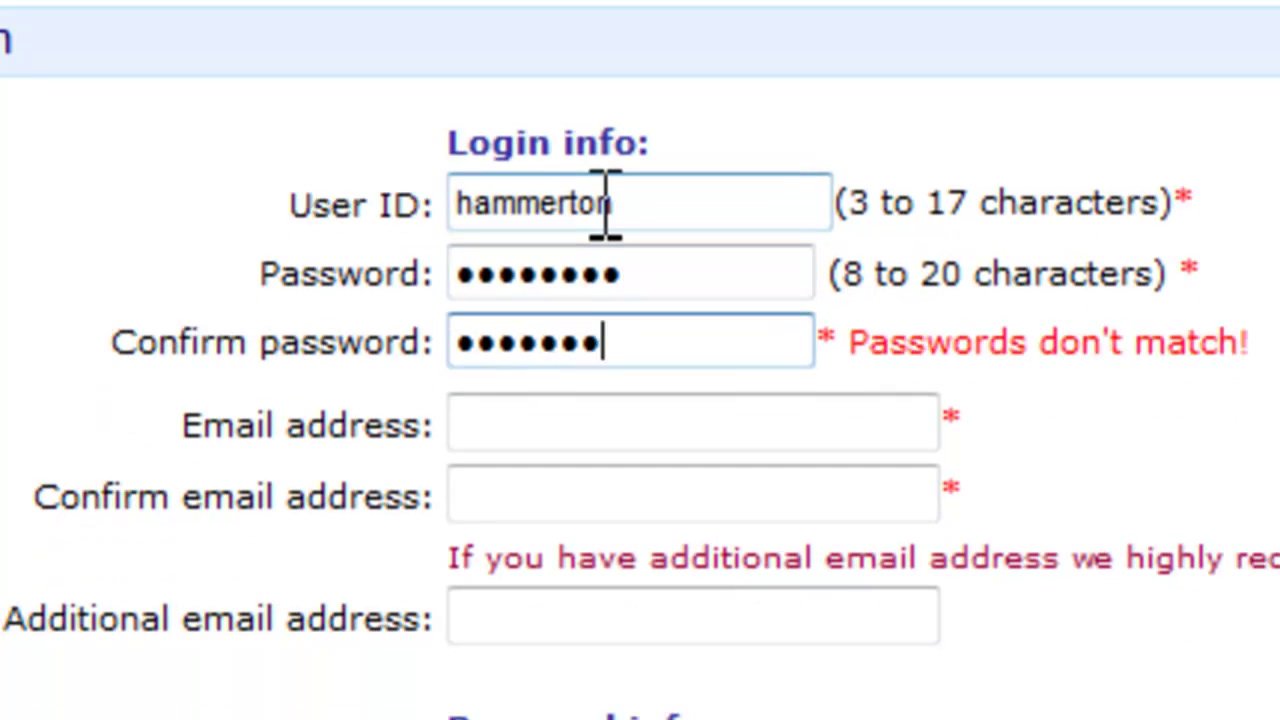
{"action": "type", "text": "•"}
- Fill in and confirm the e-mail address, then enter the first and last name
{"action": "key", "text": "Tab"}
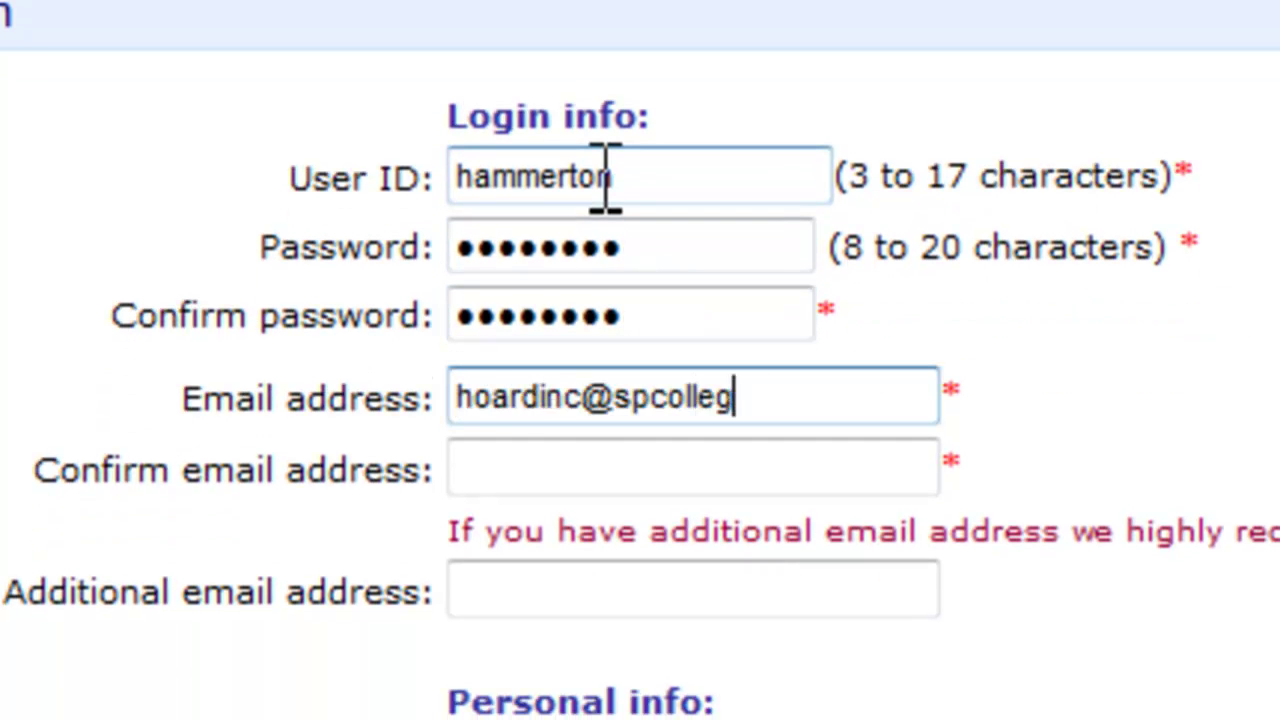
{"action": "key", "text": "Tab"}
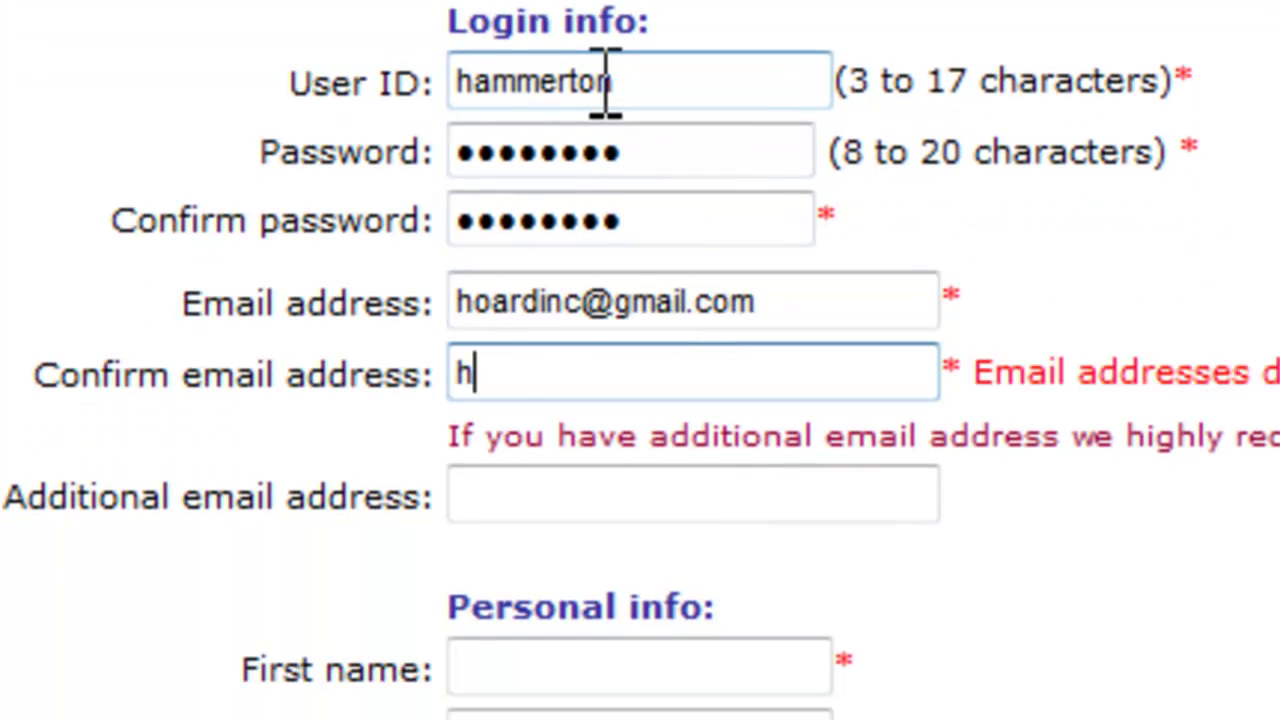
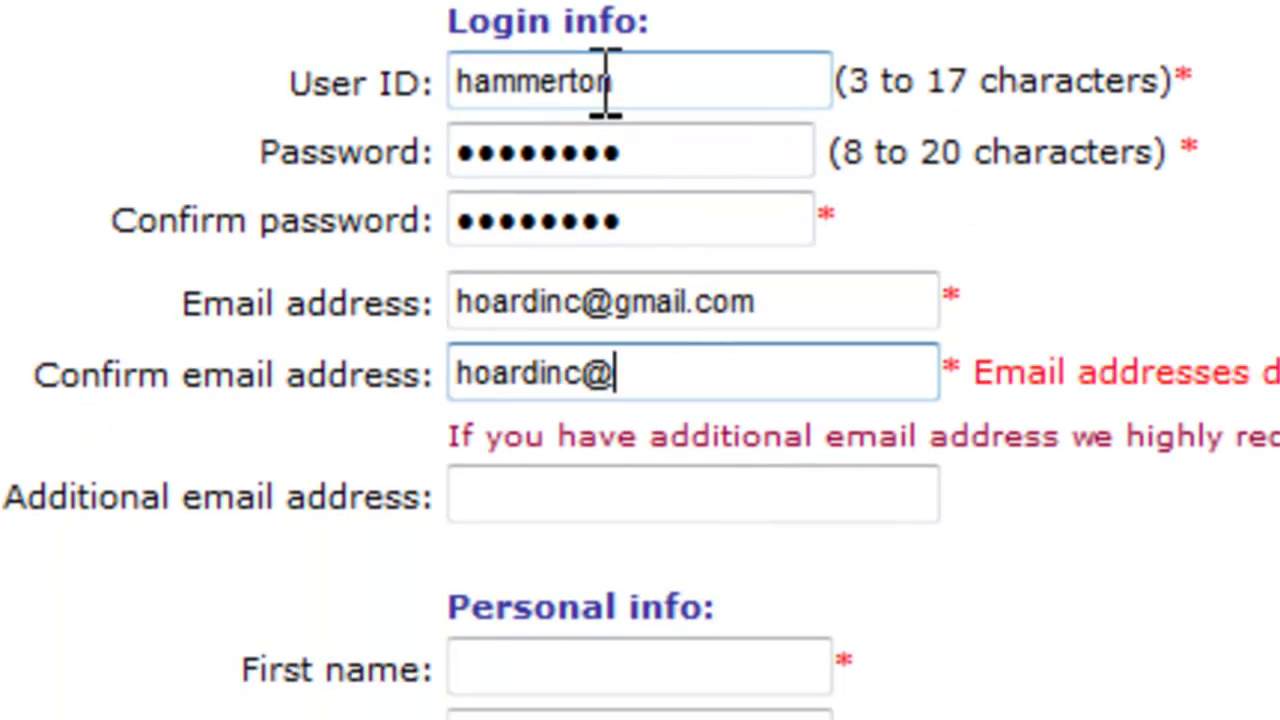
{"action": "key", "text": "Tab"}
{"action": "key", "text": "Tab"}
{"action": "key", "text": "Tab"}
{"action": "key", "text": "Tab"}
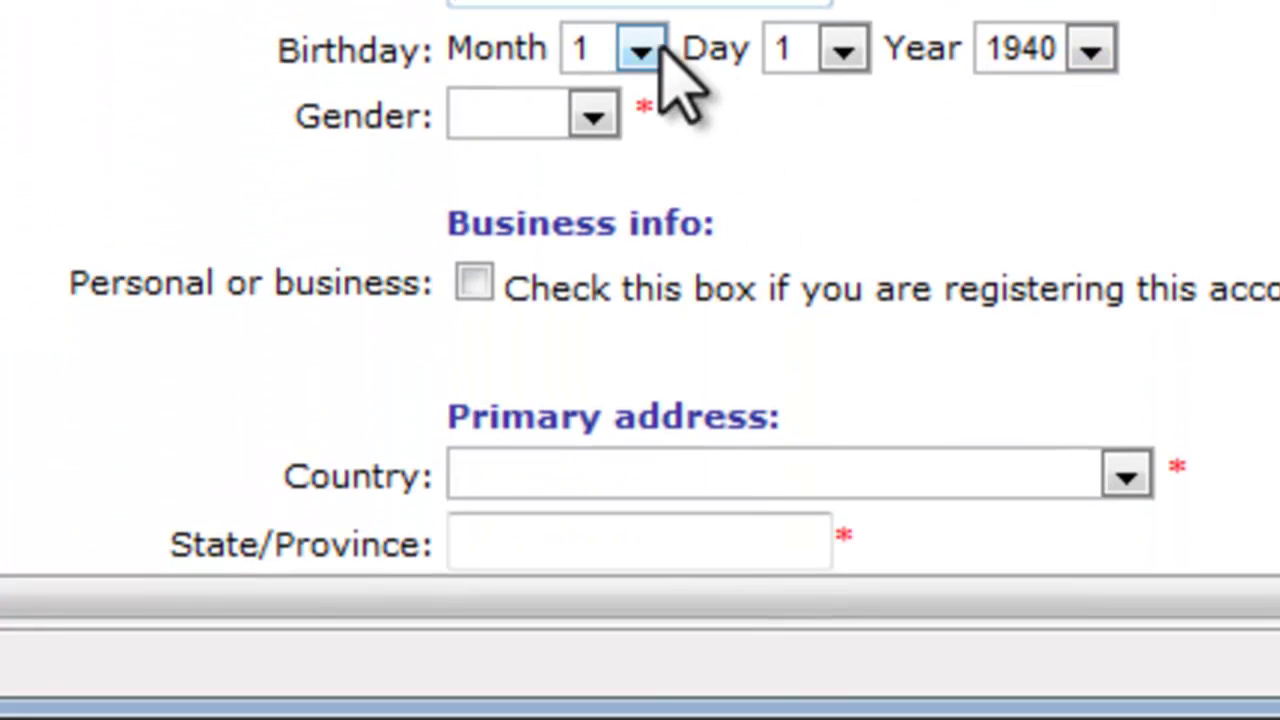
- Set the birthday to month 6, day 14, year 1979 and gender to Male
{"action": "left_click", "coordinate": [646, 48]}
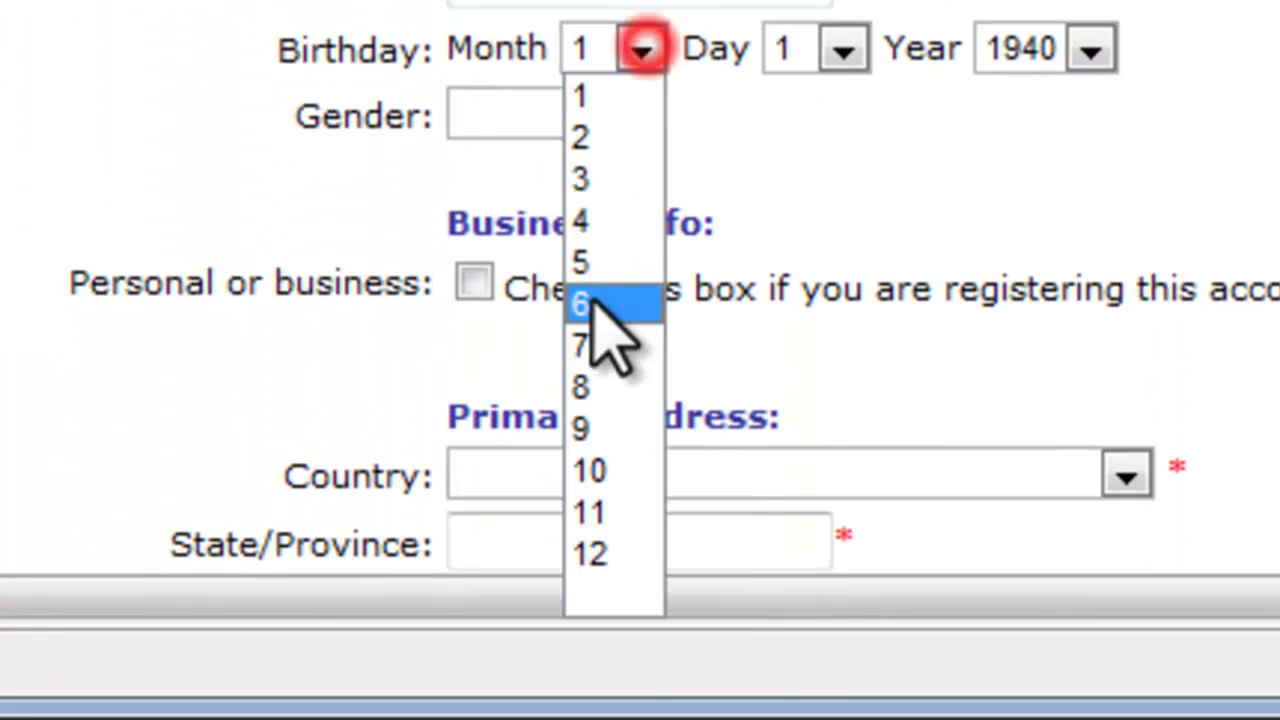
{"action": "left_click", "coordinate": [590, 300]}
{"action": "left_click", "coordinate": [840, 48]}
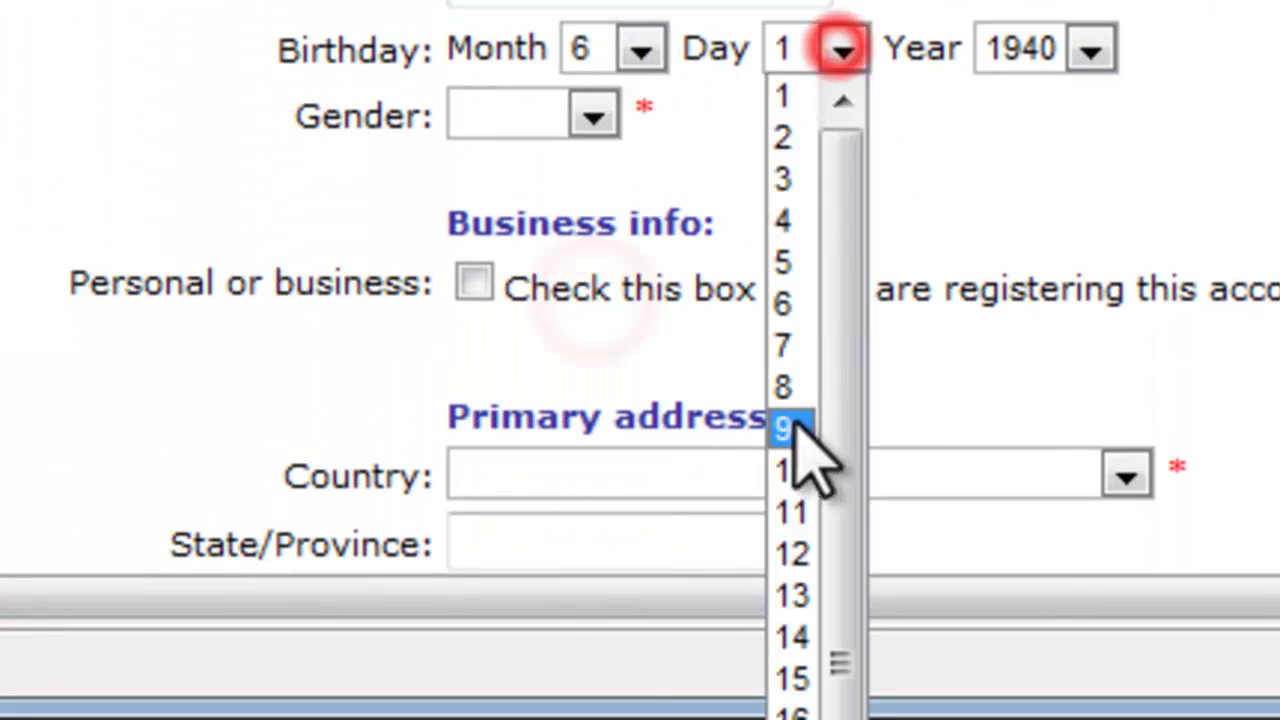
{"action": "left_click", "coordinate": [789, 637]}
{"action": "left_click", "coordinate": [1090, 48]}
{"action": "left_click_drag", "start_coordinate": [1085, 215], "coordinate": [1100, 660]}
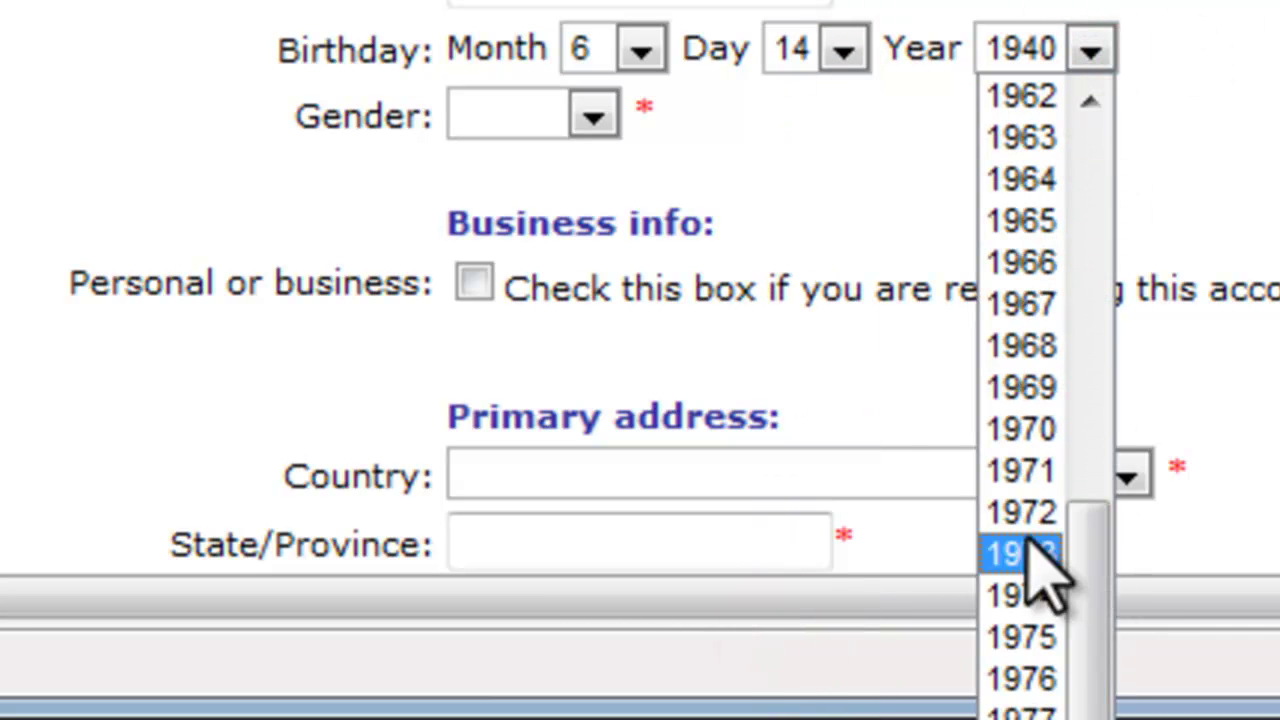
{"action": "left_click", "coordinate": [1020, 719]}
{"action": "left_click", "coordinate": [505, 122]}
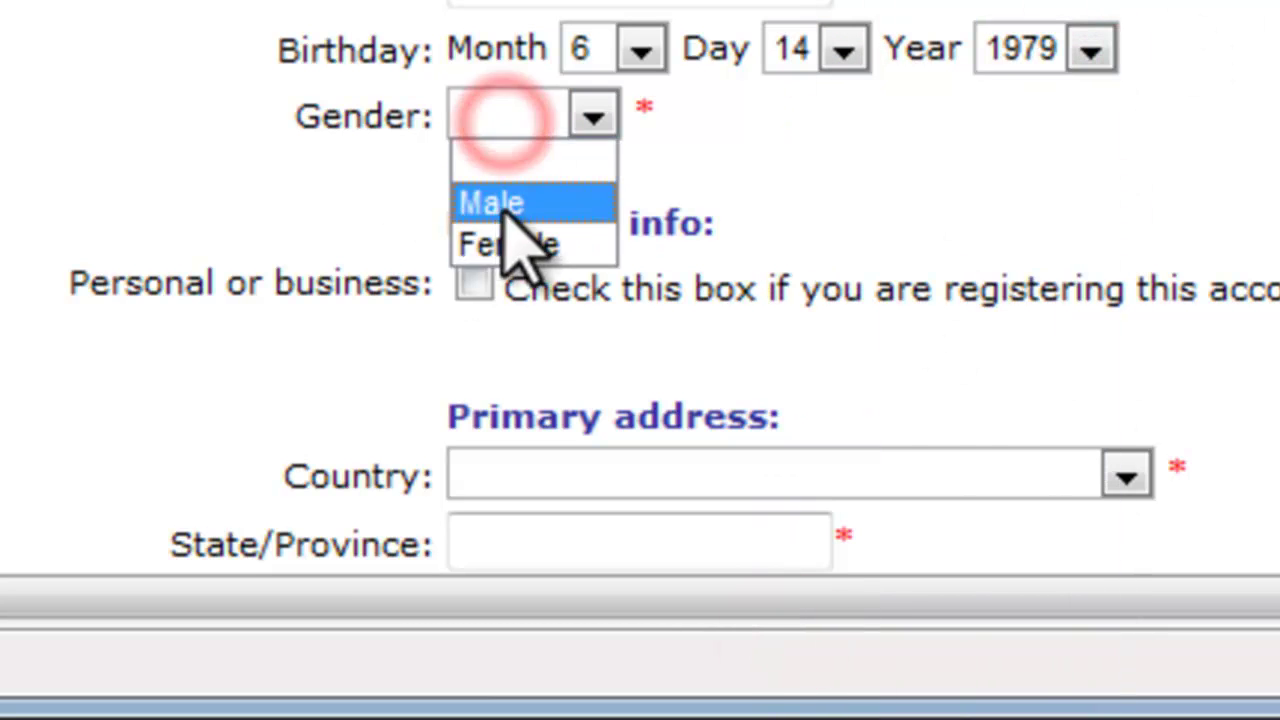
{"action": "left_click", "coordinate": [500, 201]}
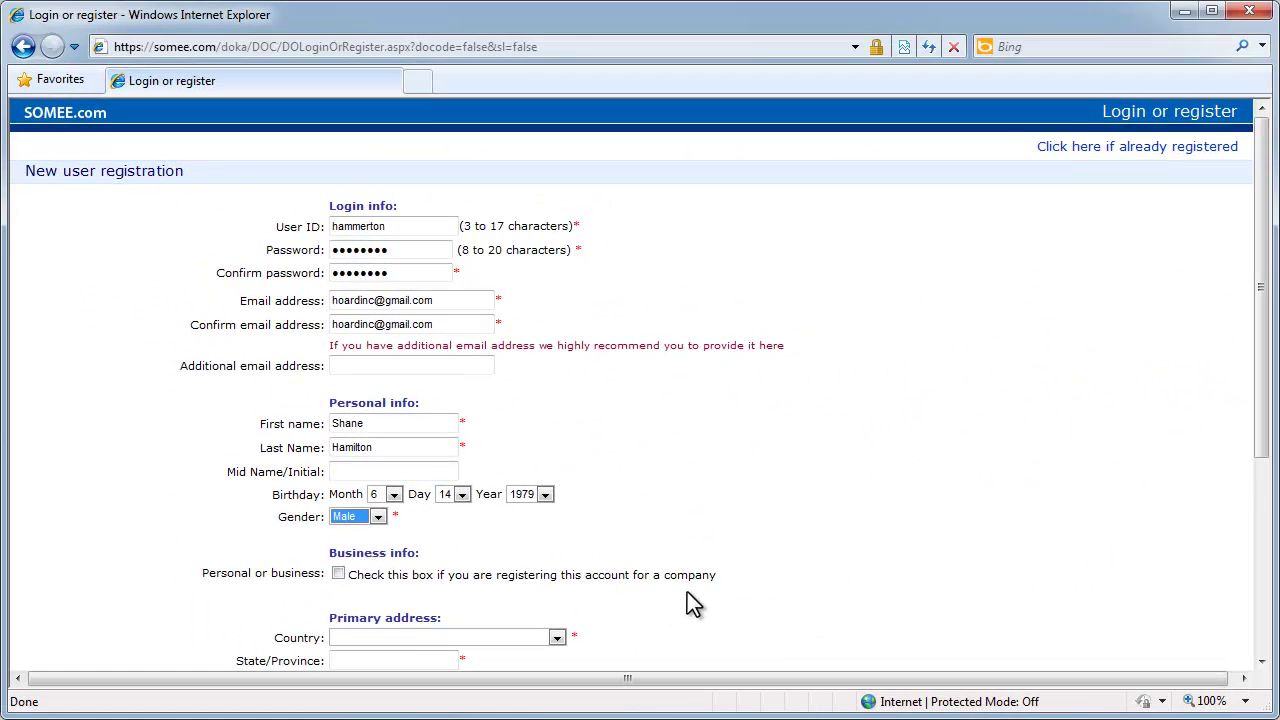
- Choose United-States as the country and enter the state, city and street address
{"action": "scroll", "coordinate": [687, 592], "scroll_direction": "down", "scroll_amount": 5}
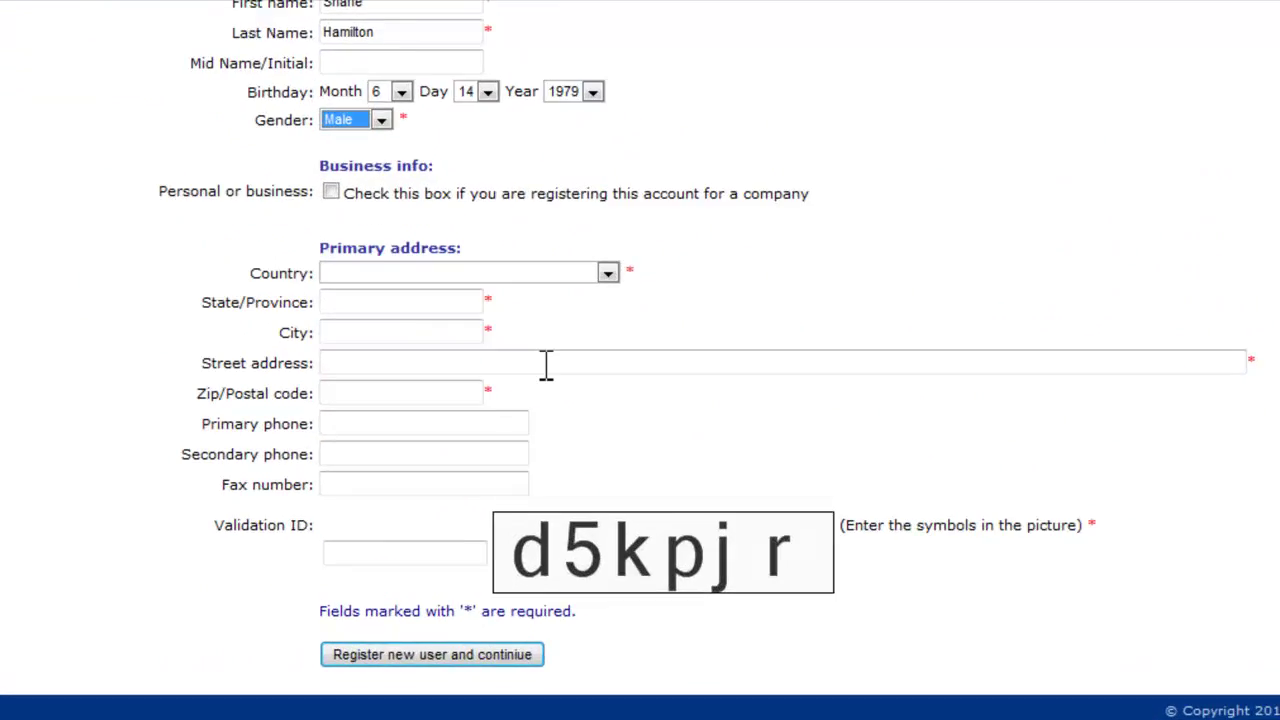
{"action": "left_click", "coordinate": [416, 316]}
{"action": "key", "text": "u"}
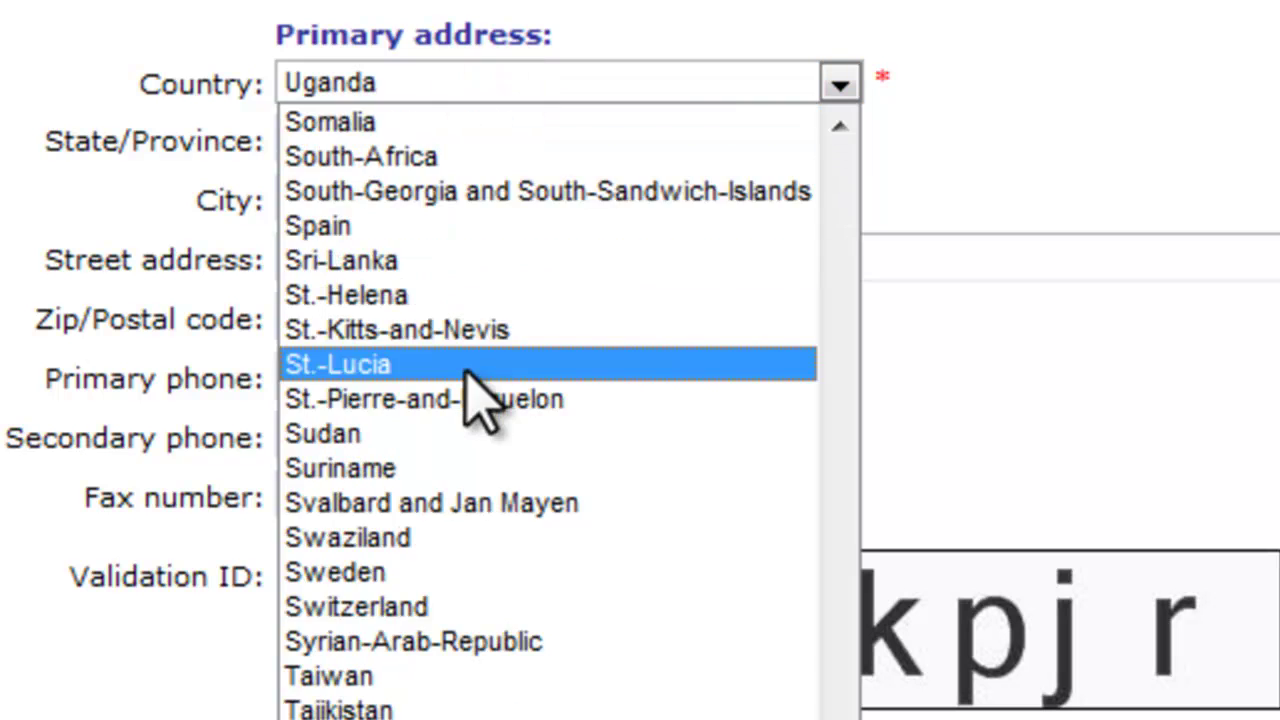
{"action": "scroll", "coordinate": [480, 395], "scroll_direction": "down", "scroll_amount": 6}
{"action": "left_click", "coordinate": [480, 678]}
{"action": "left_click", "coordinate": [360, 138]}
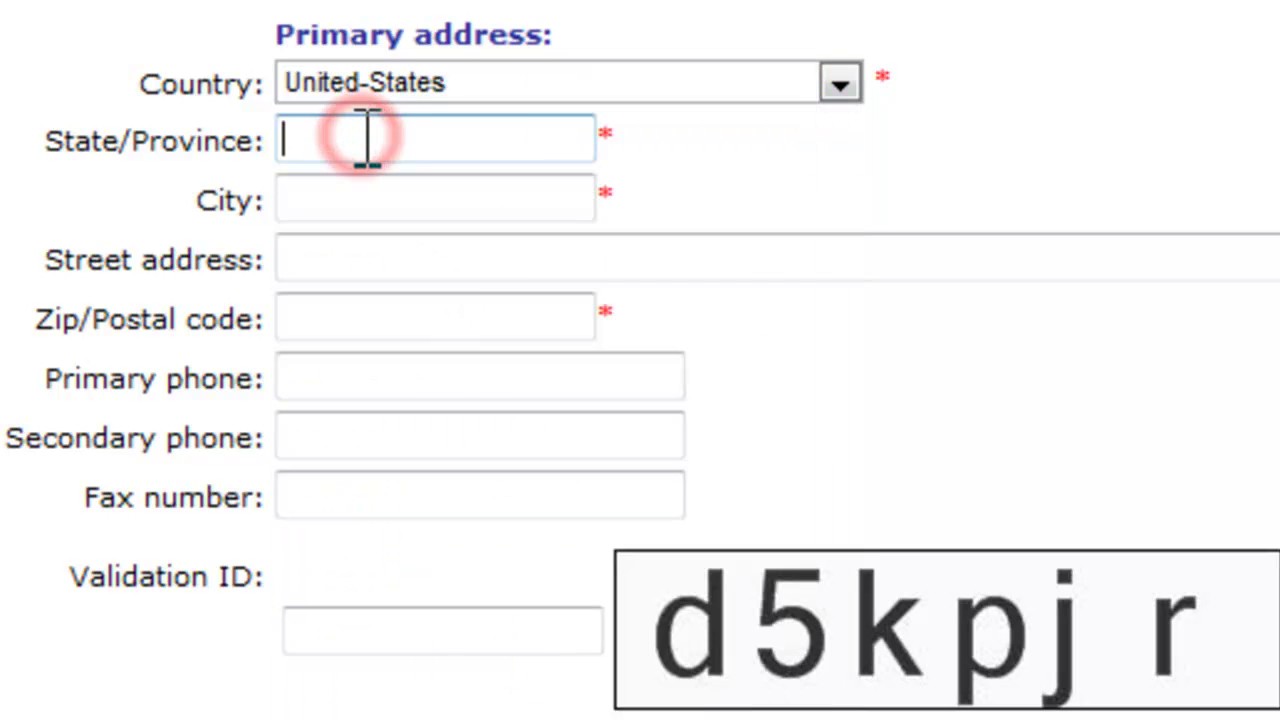
{"action": "type", "text": "FL"}
{"action": "key", "text": "Tab"}
{"action": "type", "text": "St. Petersburg"}
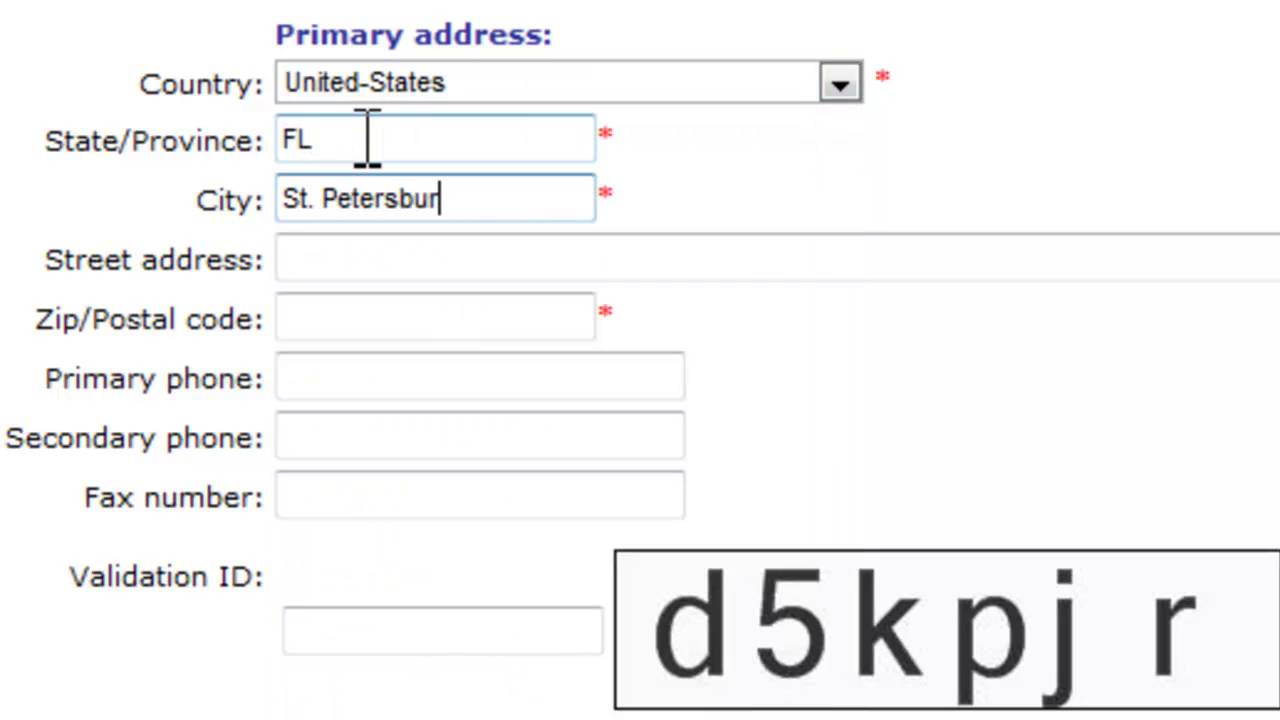
{"action": "key", "text": "Tab"}
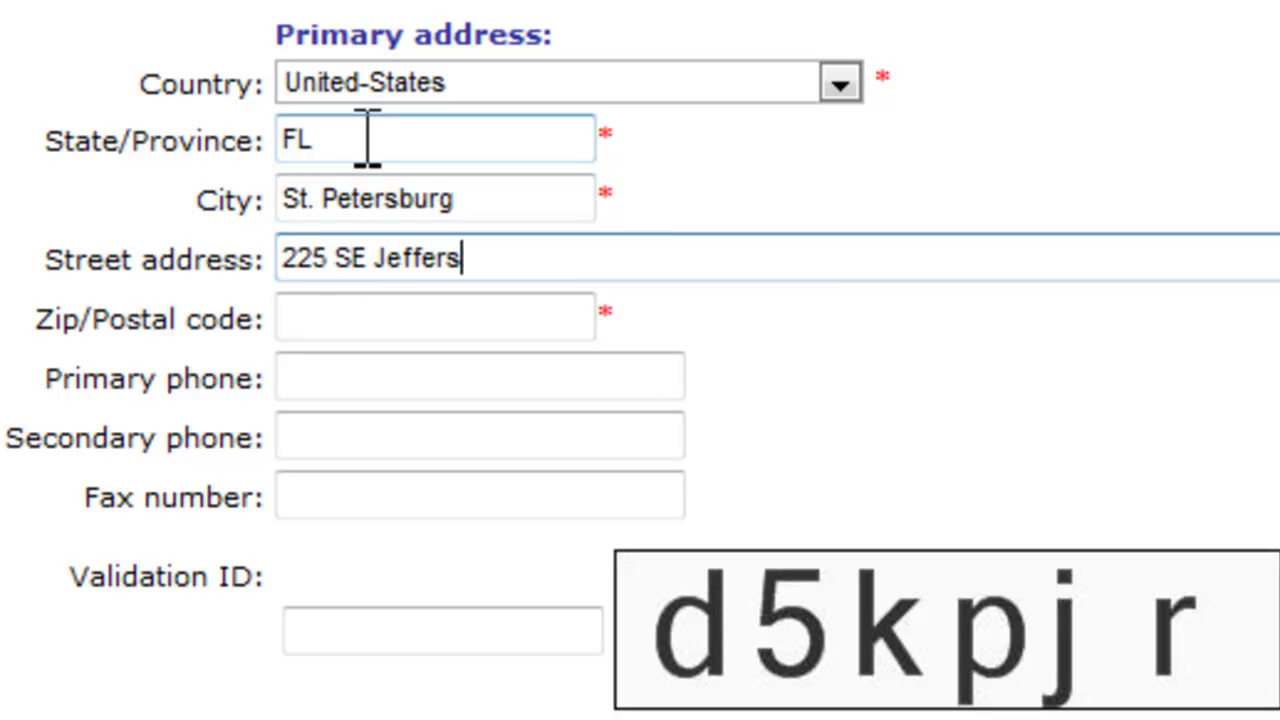
- Enter the zip code and primary phone, then type the picture's validation code
{"action": "key", "text": "Tab"}
{"action": "type", "text": "3371"}
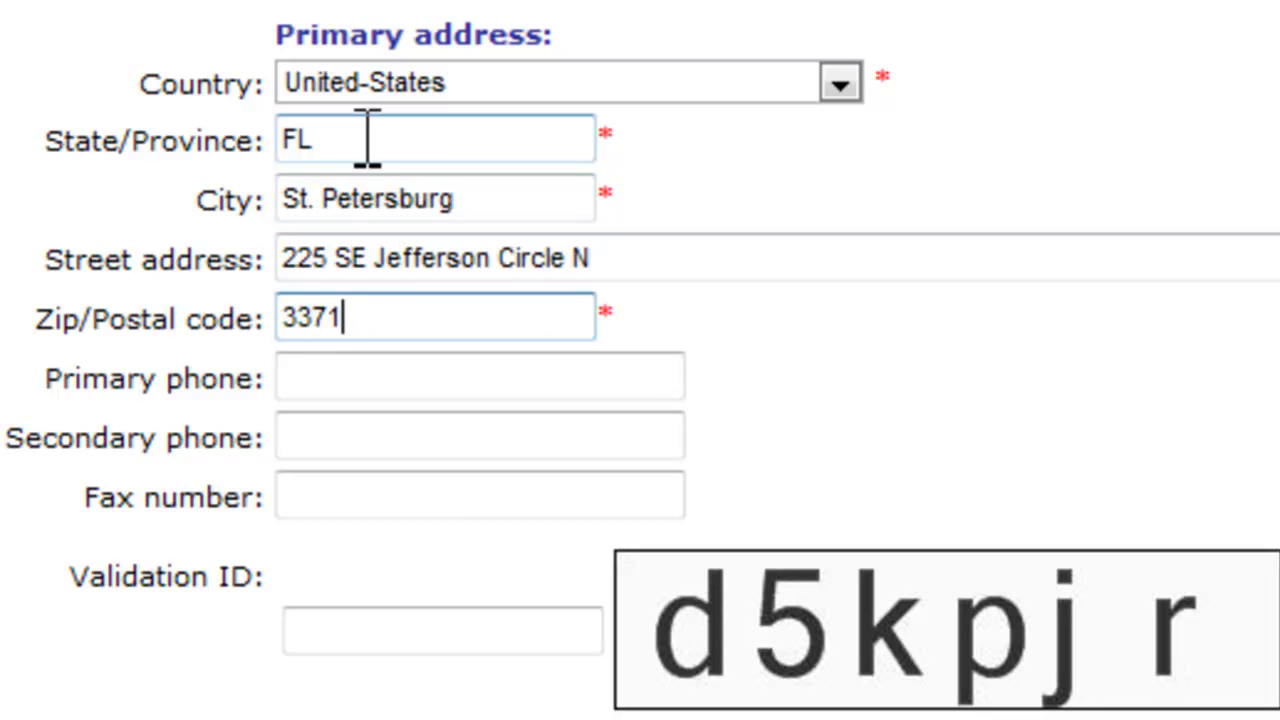
{"action": "key", "text": "BackSpace"}
{"action": "type", "text": "03"}
{"action": "key", "text": "Tab"}
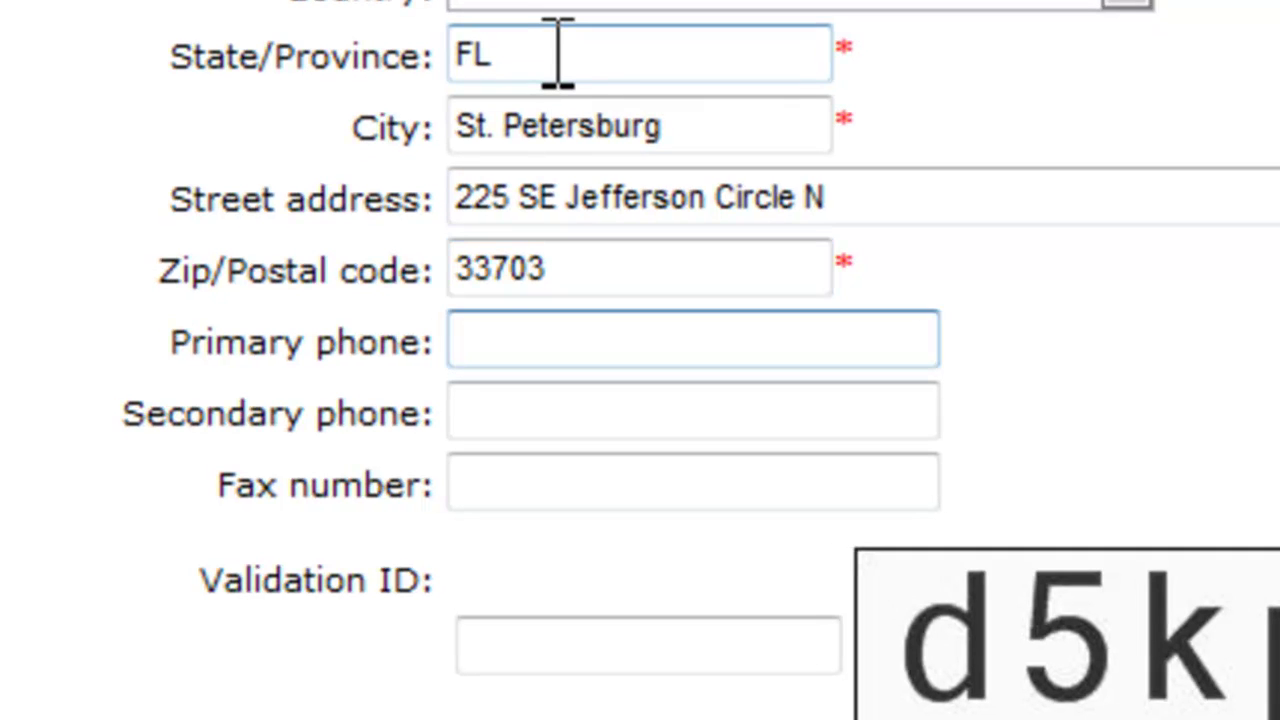
{"action": "type", "text": "725-555-1212"}
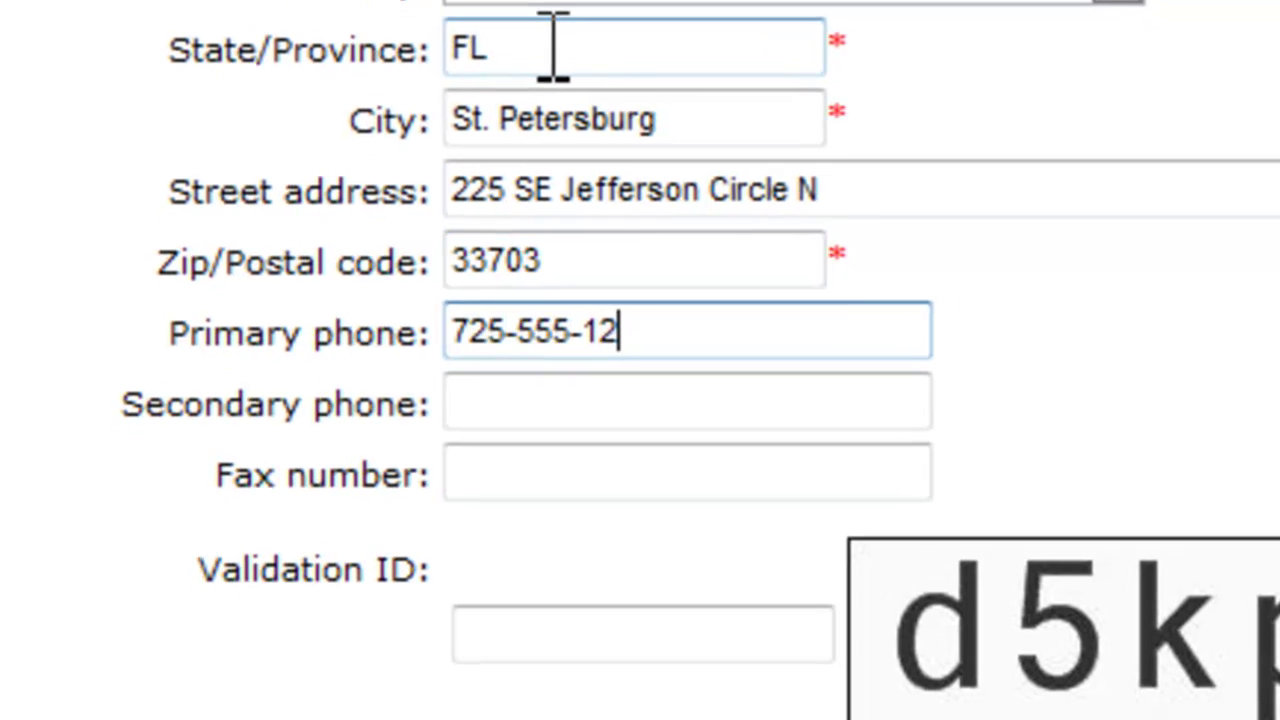
{"action": "key", "text": "Tab"}
{"action": "key", "text": "Tab"}
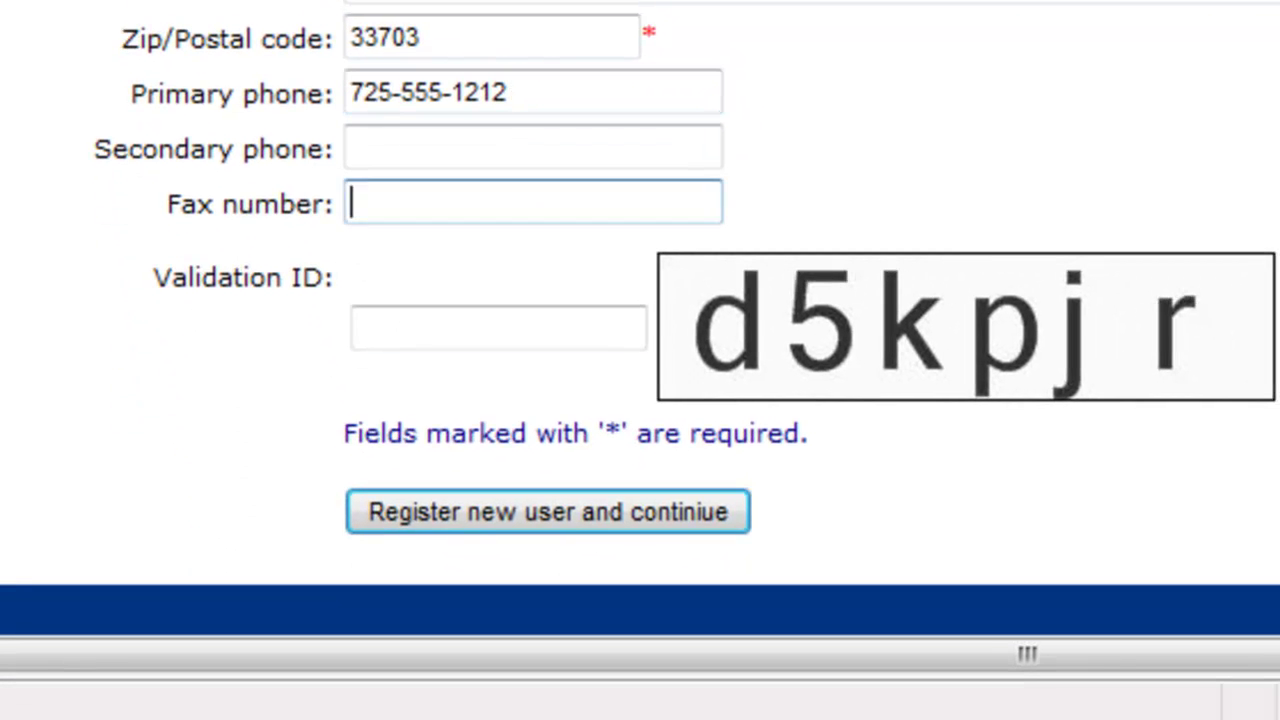
{"action": "key", "text": "Tab"}
{"action": "type", "text": "d5"}
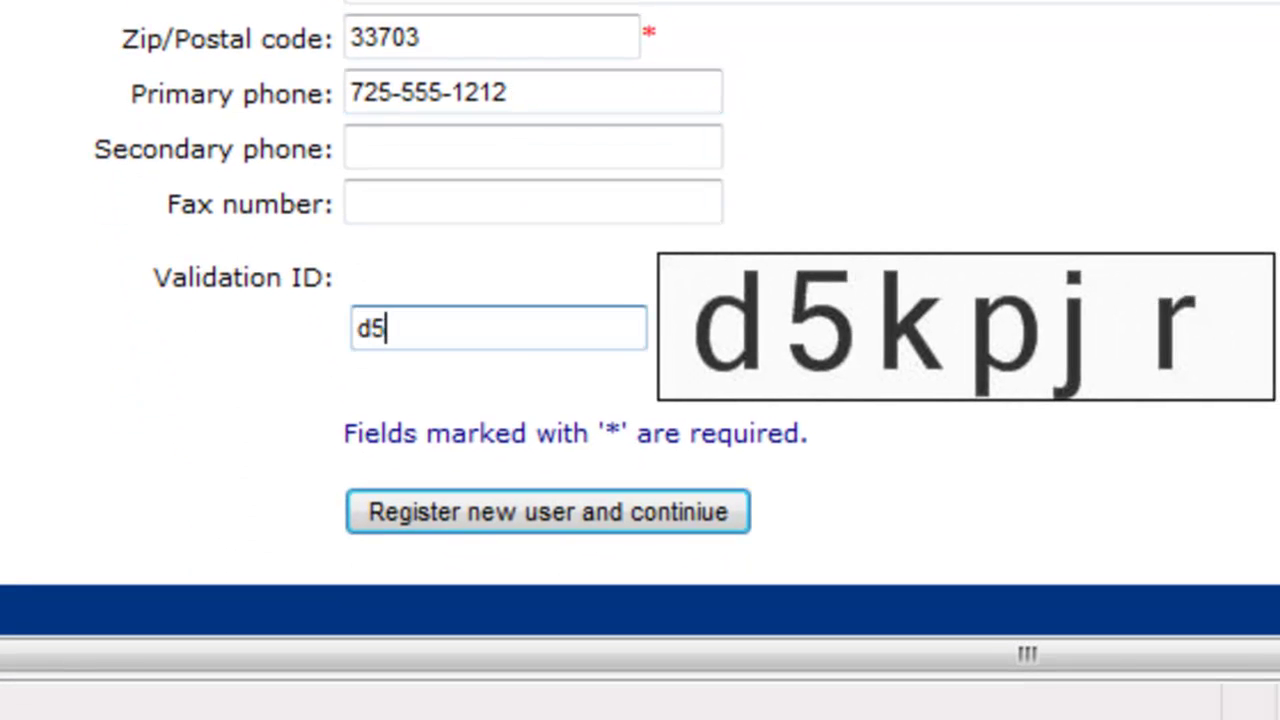
{"action": "type", "text": "kpjr"}
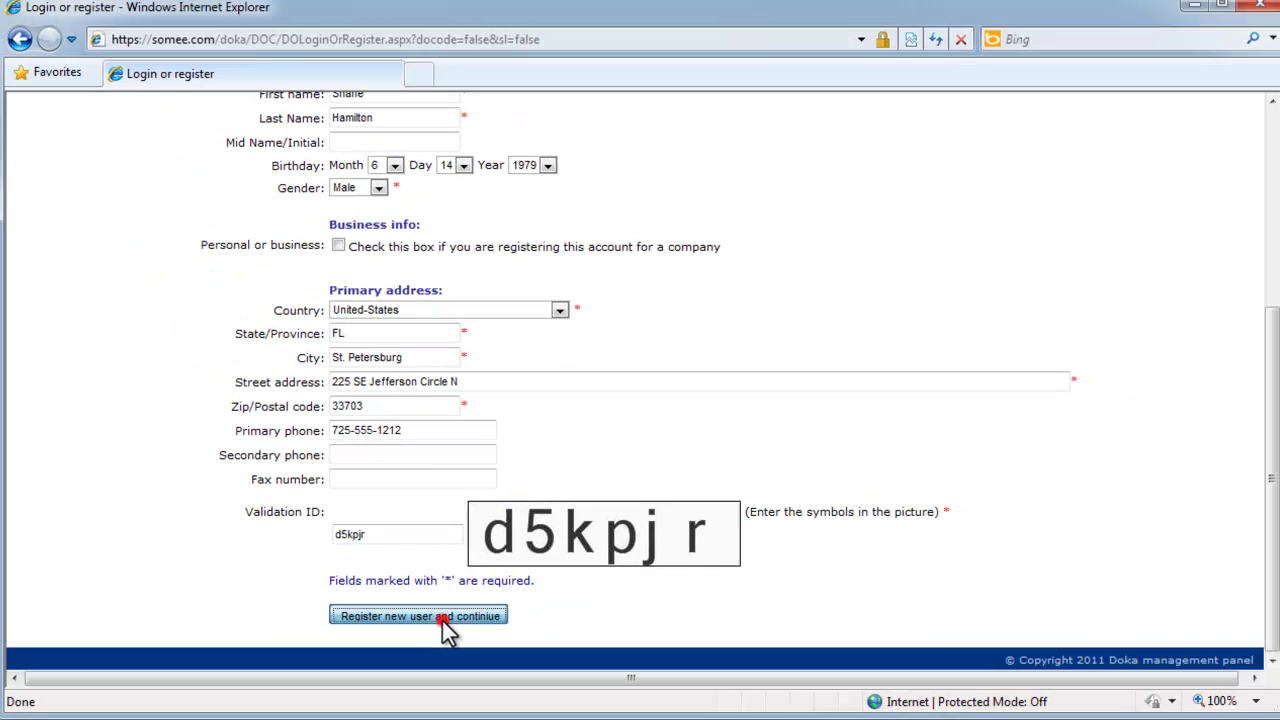
- Submit the registration, drop the VDS package, accept the privacy policy and continue checkout
{"action": "left_click", "coordinate": [602, 521]}
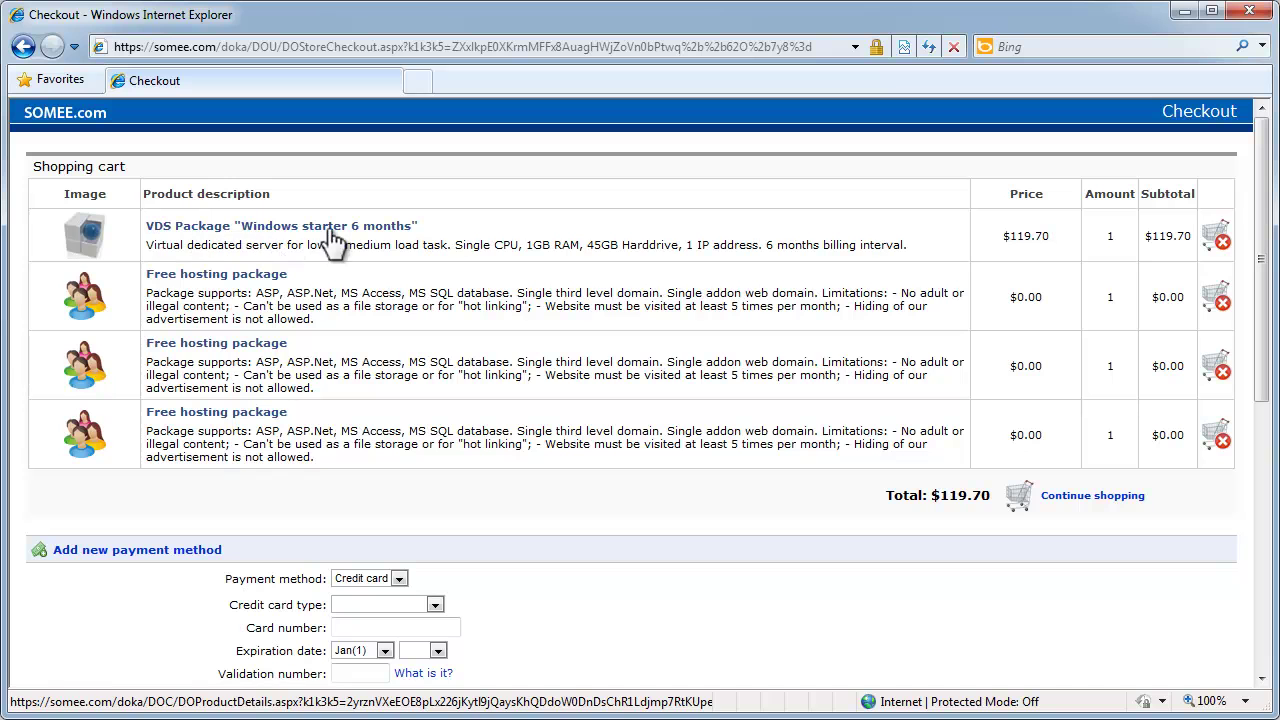
{"action": "left_click", "coordinate": [1222, 244]}
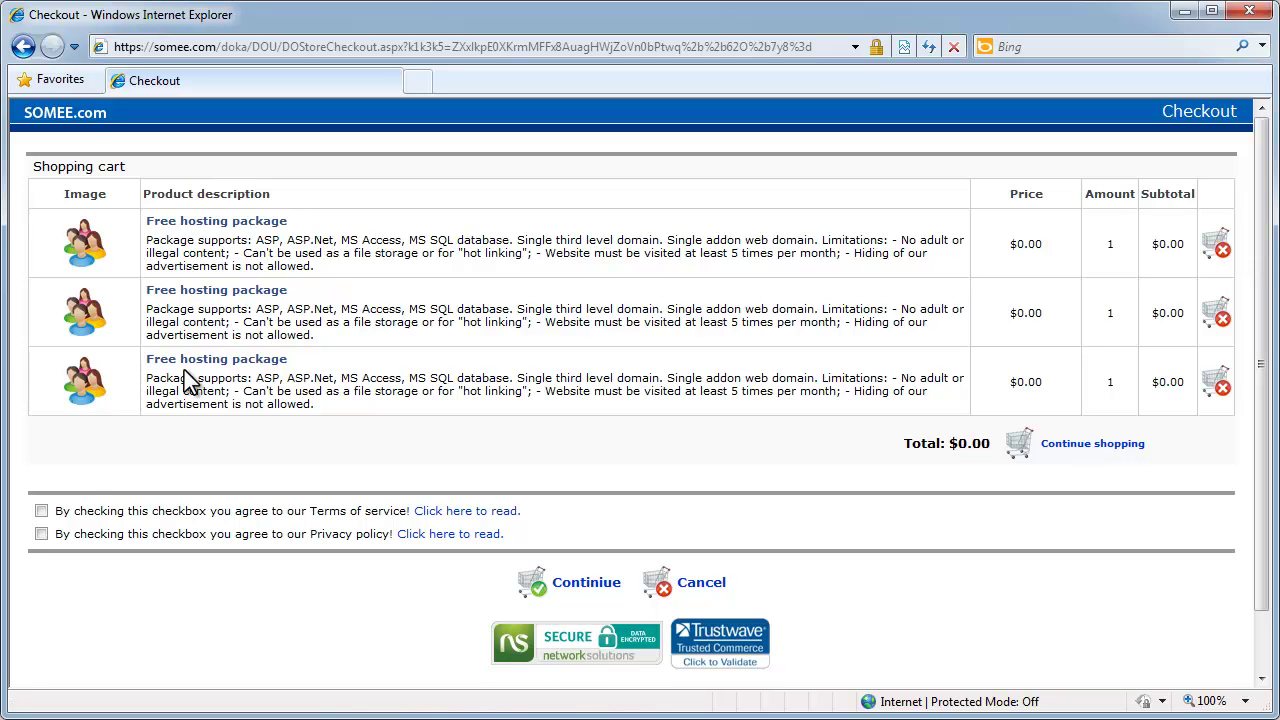
{"action": "left_click", "coordinate": [40, 535]}
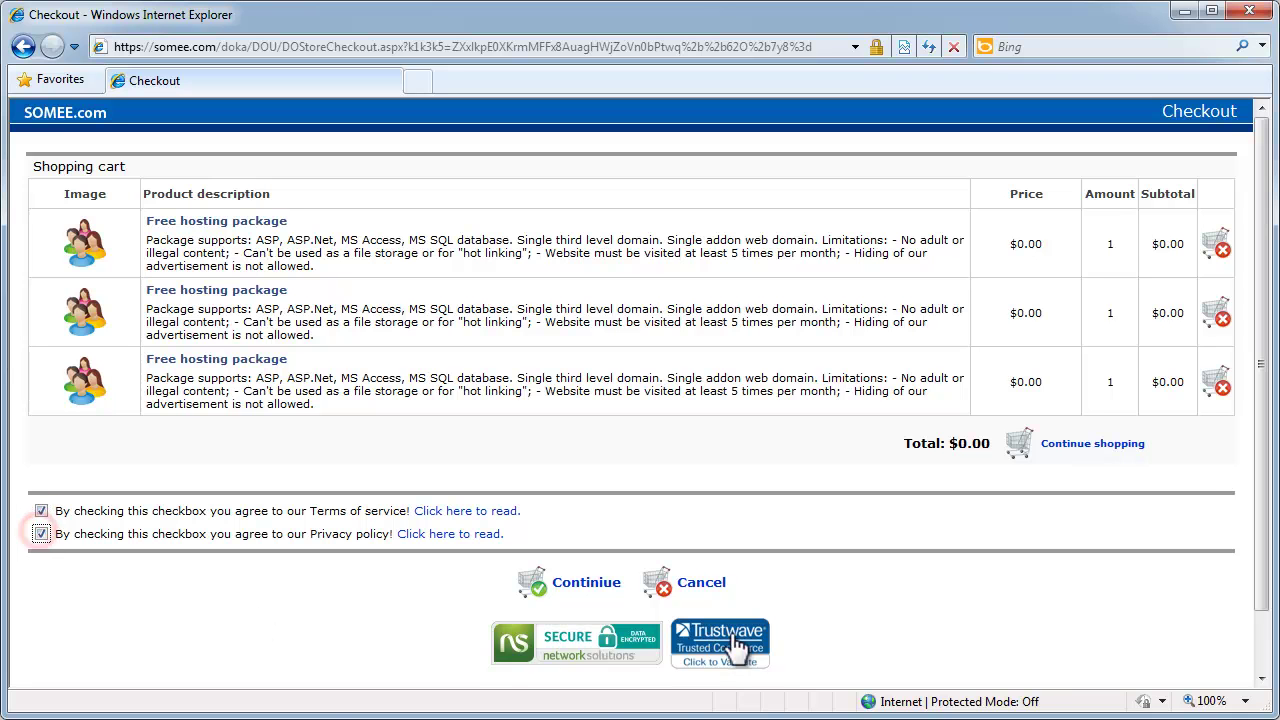
{"action": "left_click", "coordinate": [580, 583]}
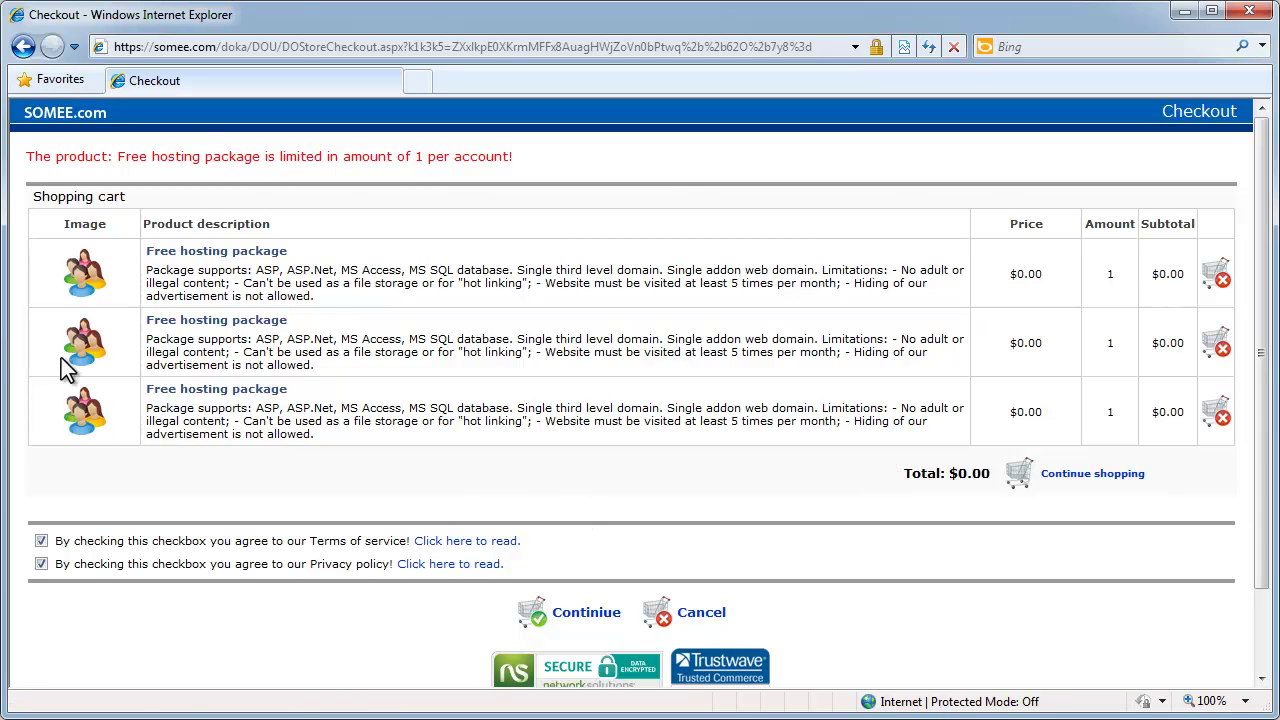
- Remove the two duplicate packages and continue with the single free hosting package
{"action": "left_click", "coordinate": [1228, 355]}
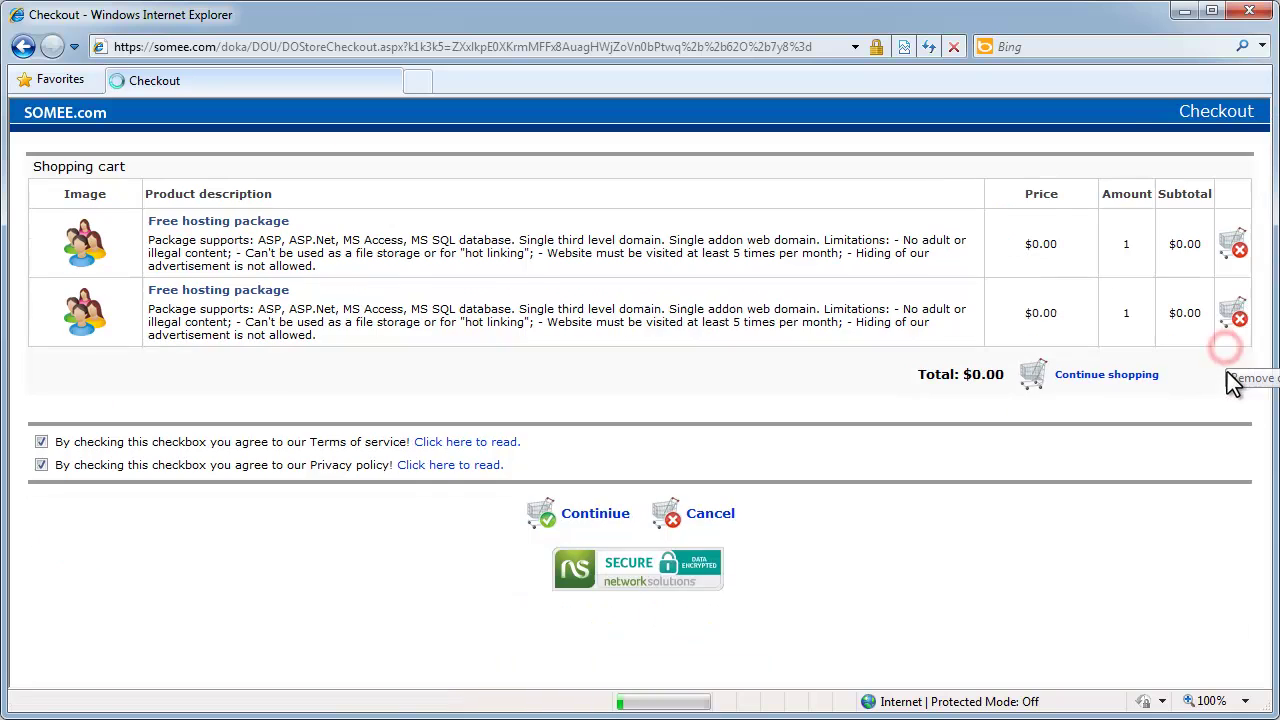
{"action": "left_click", "coordinate": [1236, 315]}
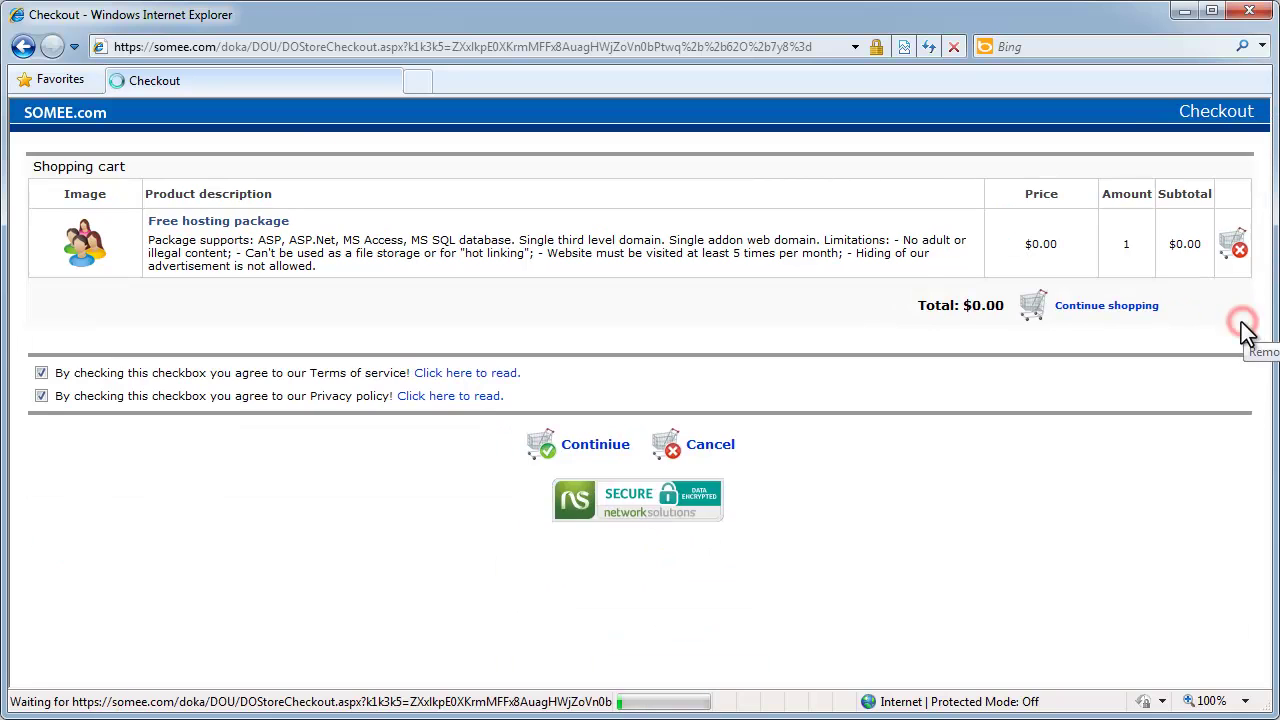
{"action": "left_click", "coordinate": [580, 443]}
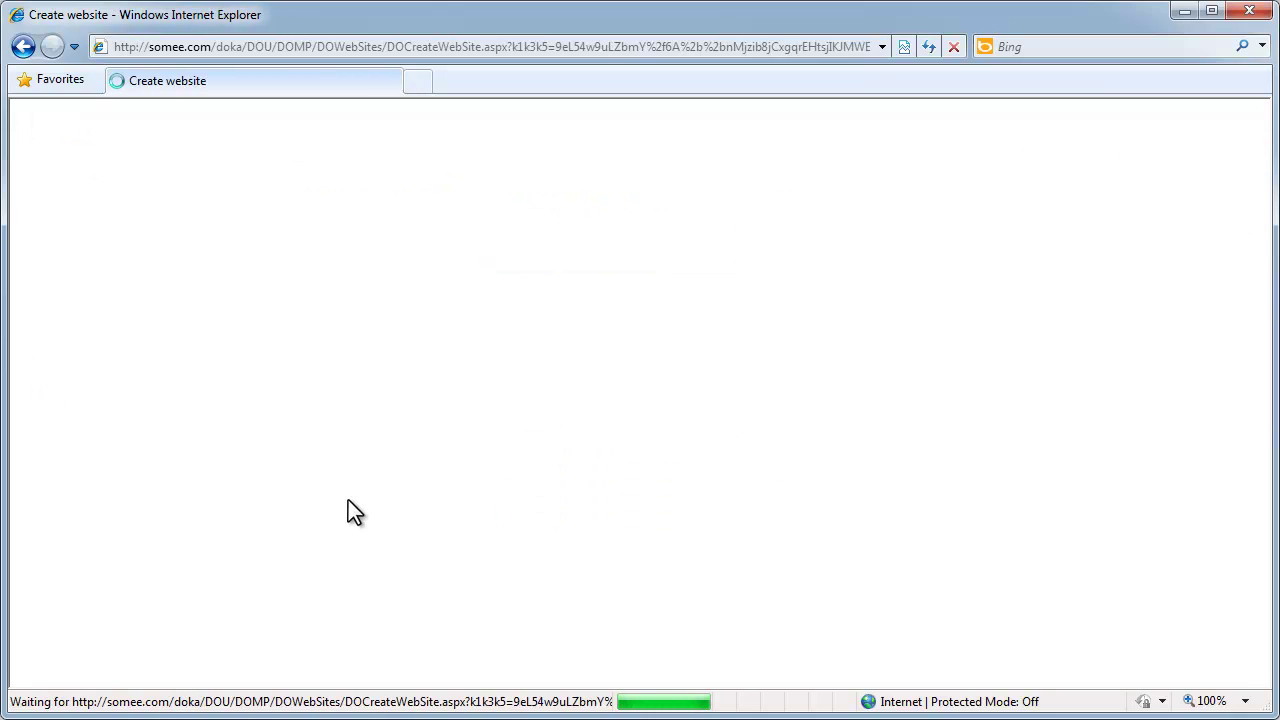
- Create site 'hoard' on ASP.Net 4.0 titled 'ASP.Net Demos' with a description
{"action": "left_click", "coordinate": [632, 251]}
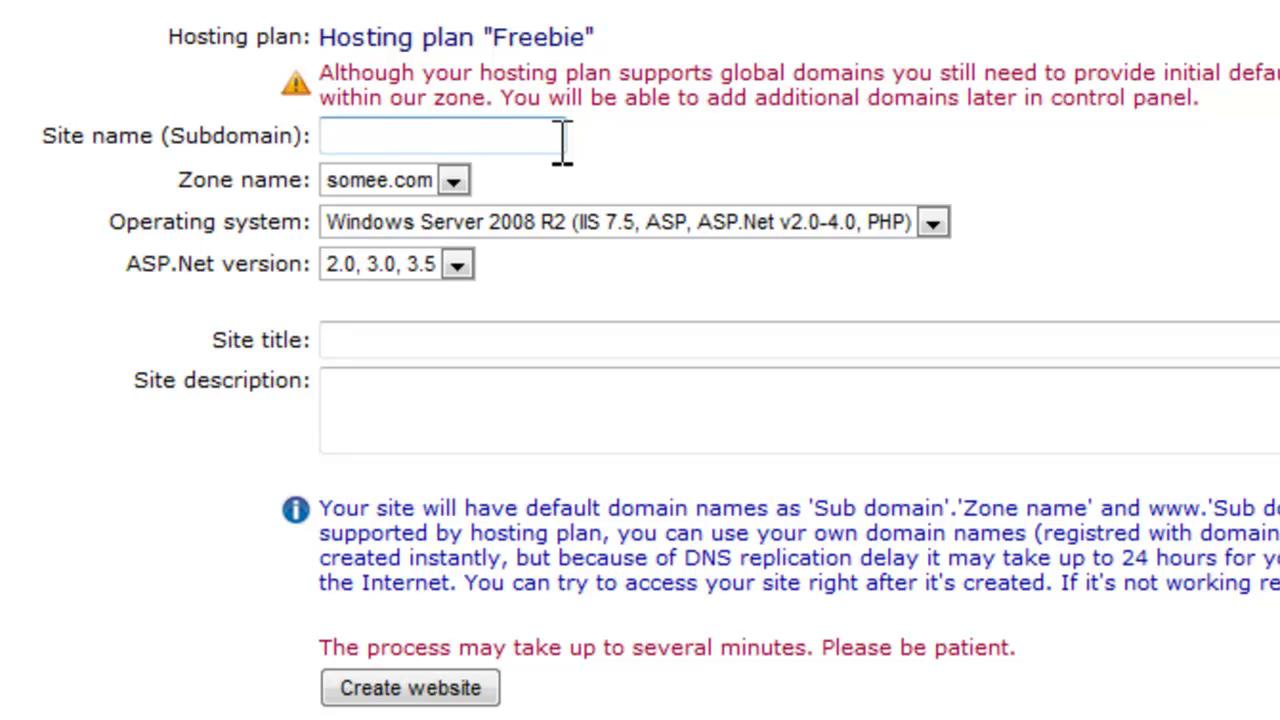
{"action": "type", "text": "hoard"}
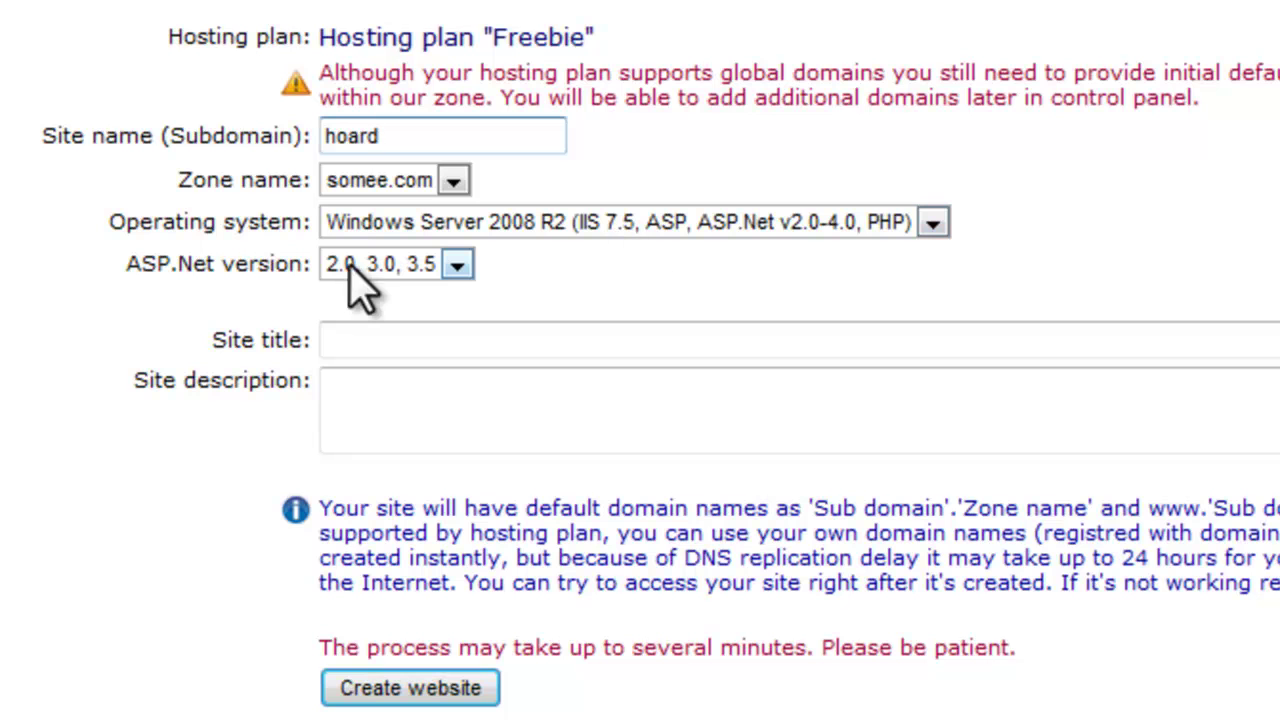
{"action": "left_click", "coordinate": [383, 270]}
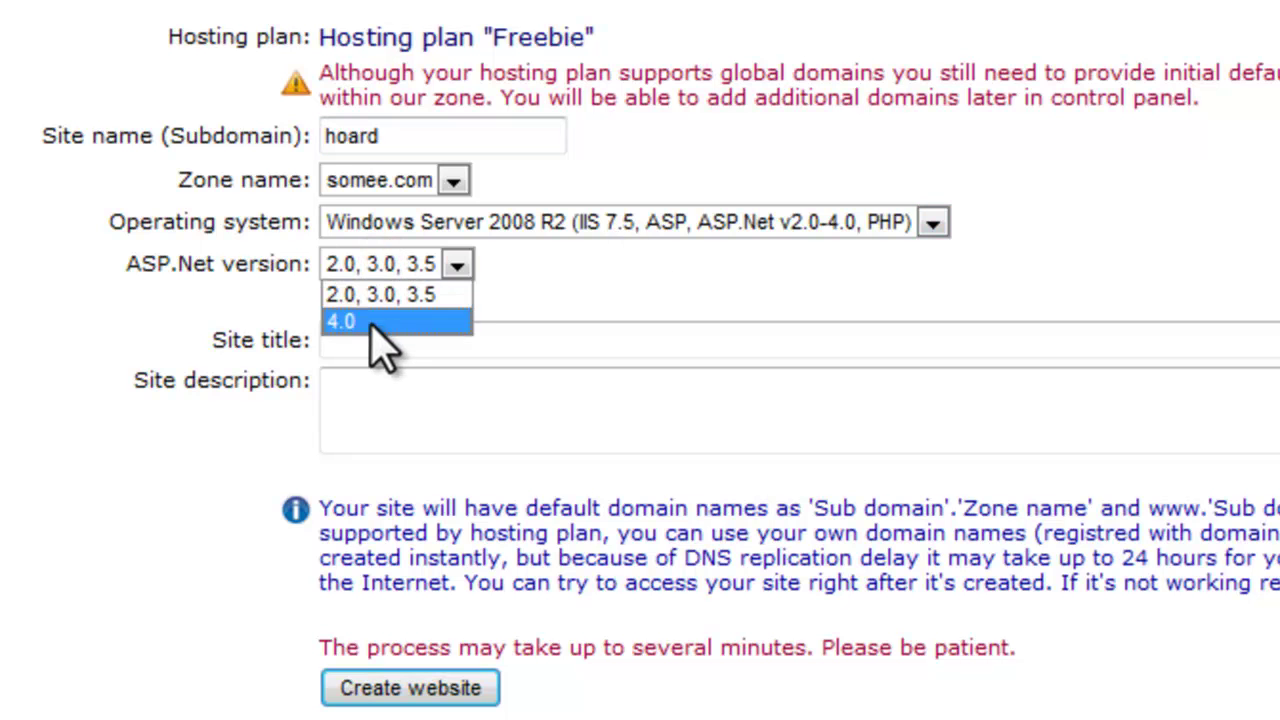
{"action": "left_click", "coordinate": [368, 321]}
{"action": "left_click", "coordinate": [375, 335]}
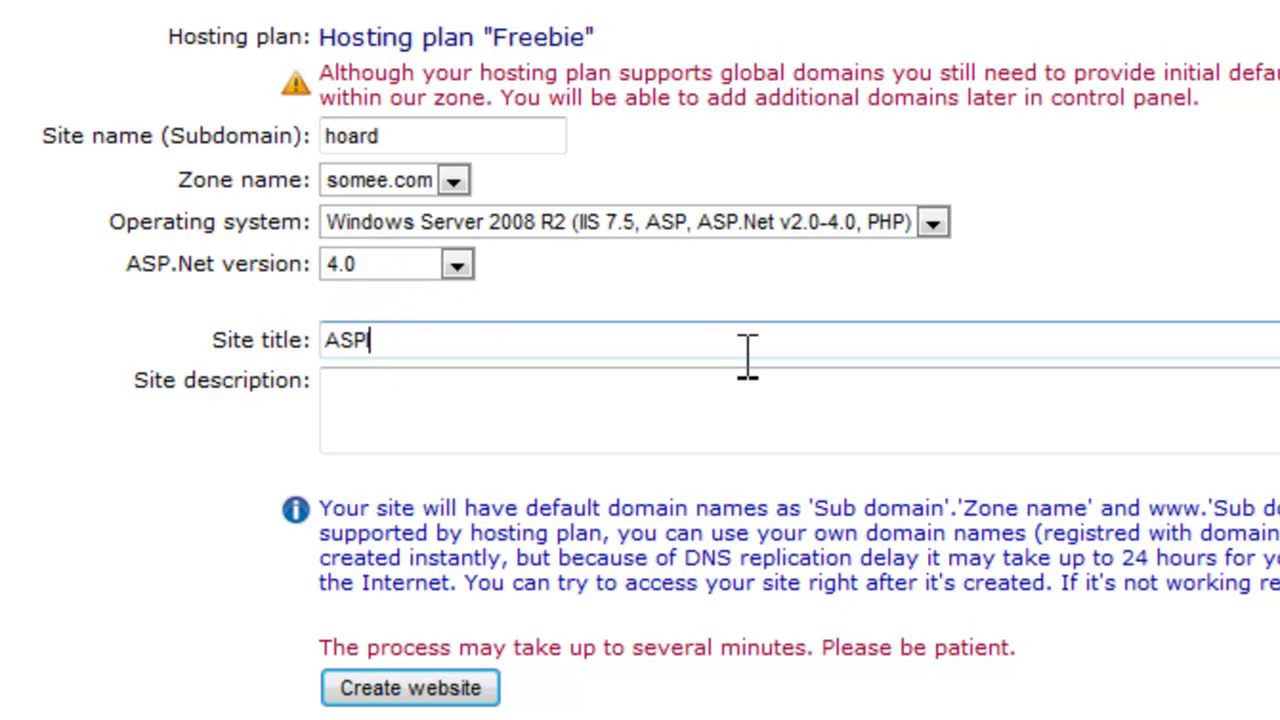
{"action": "type", "text": "ASP.Net Demos"}
{"action": "key", "text": "Tab"}
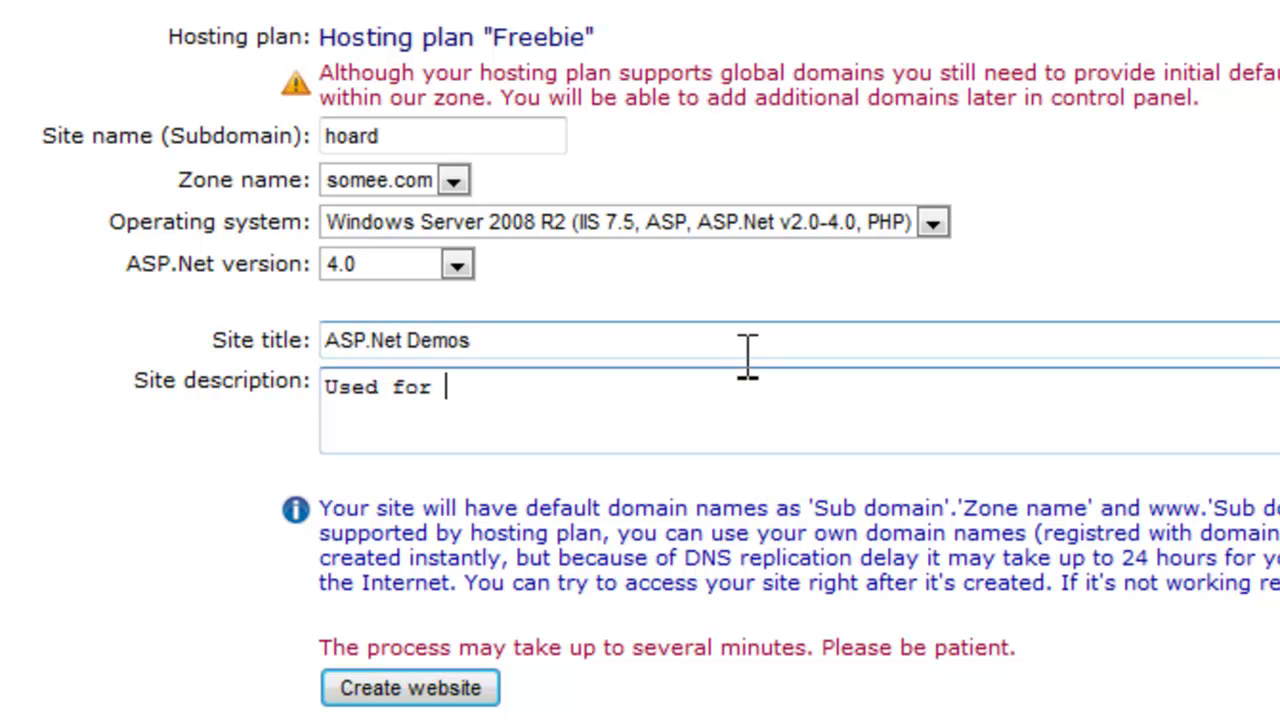
{"action": "left_click", "coordinate": [436, 692]}
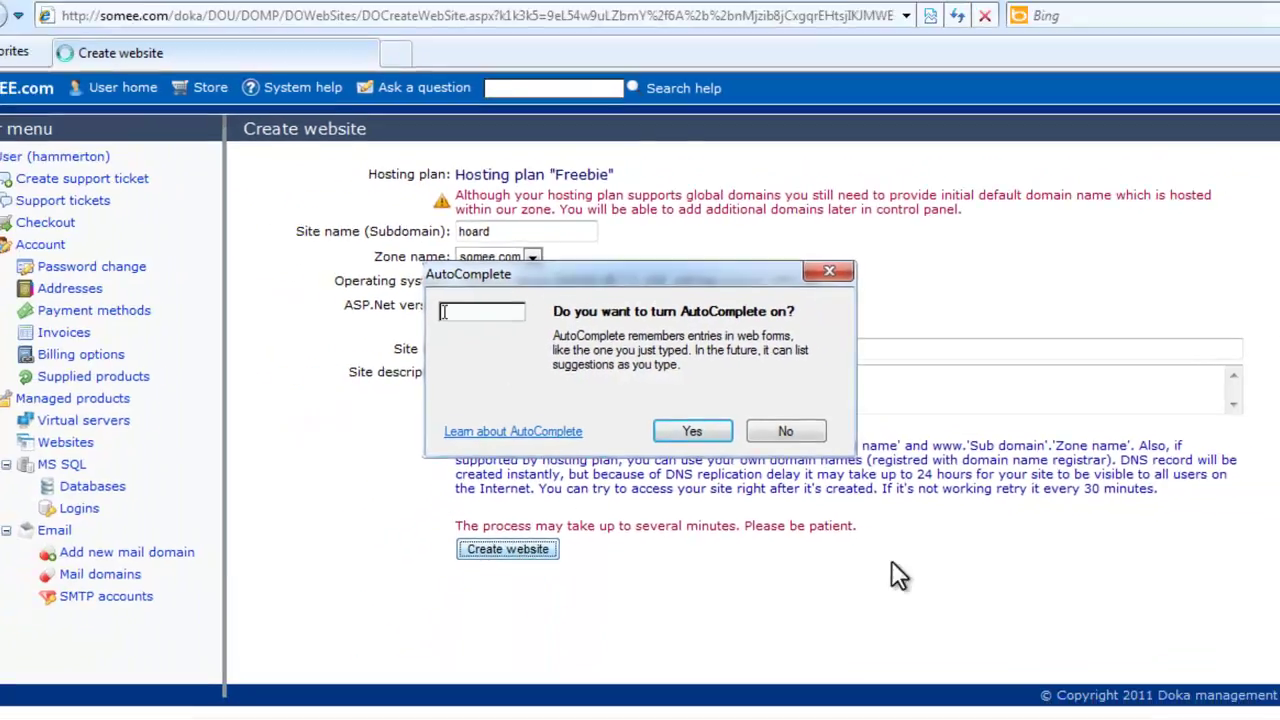
- Decline the AutoComplete prompt and expand hoard.somee.com in the managed websites tree
{"action": "left_click", "coordinate": [780, 430]}
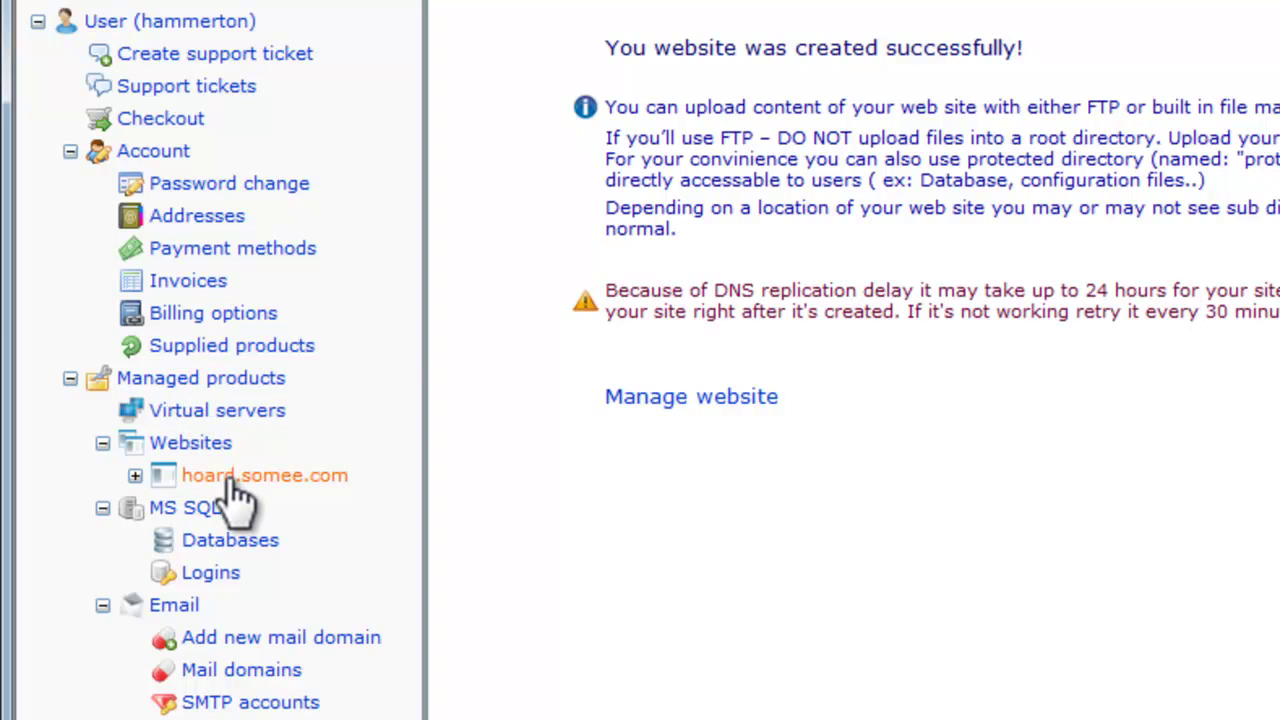
{"action": "left_click", "coordinate": [136, 476]}
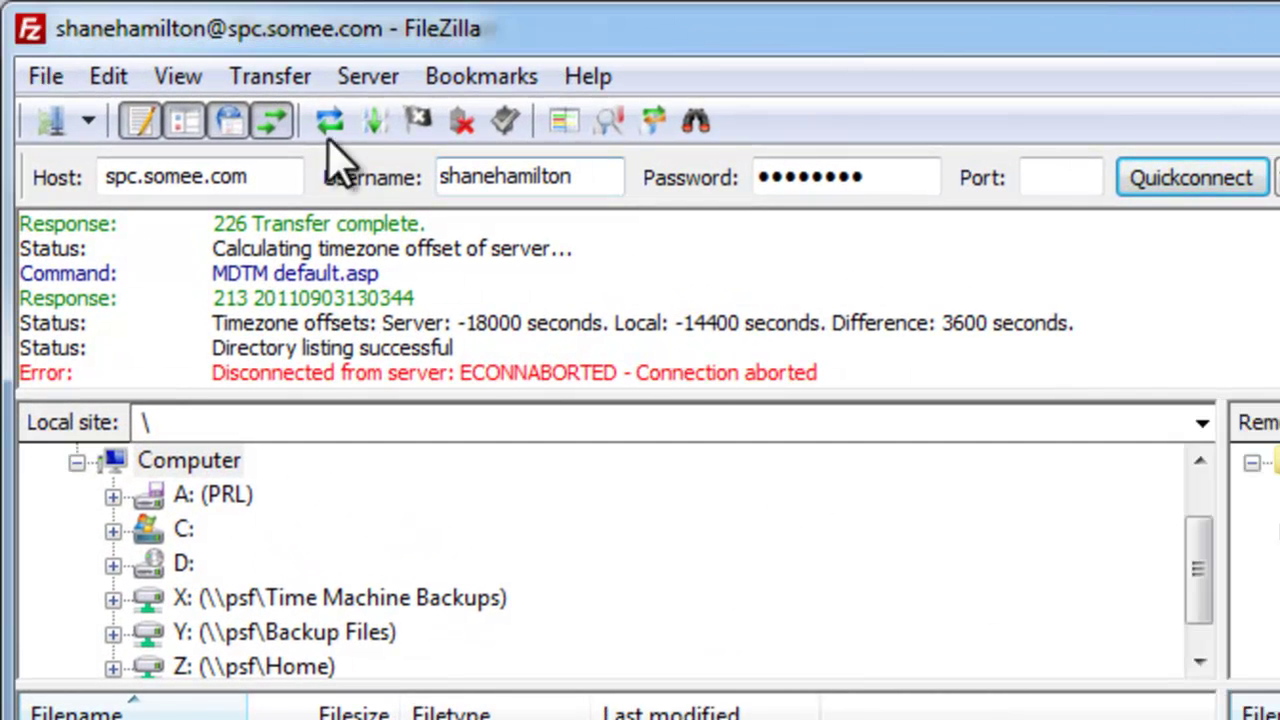
- Quickconnect to host hoard.somee.com using the hosting account's username and password
{"action": "left_click", "coordinate": [260, 177]}
{"action": "left_click_drag", "start_coordinate": [134, 176], "coordinate": [80, 186]}
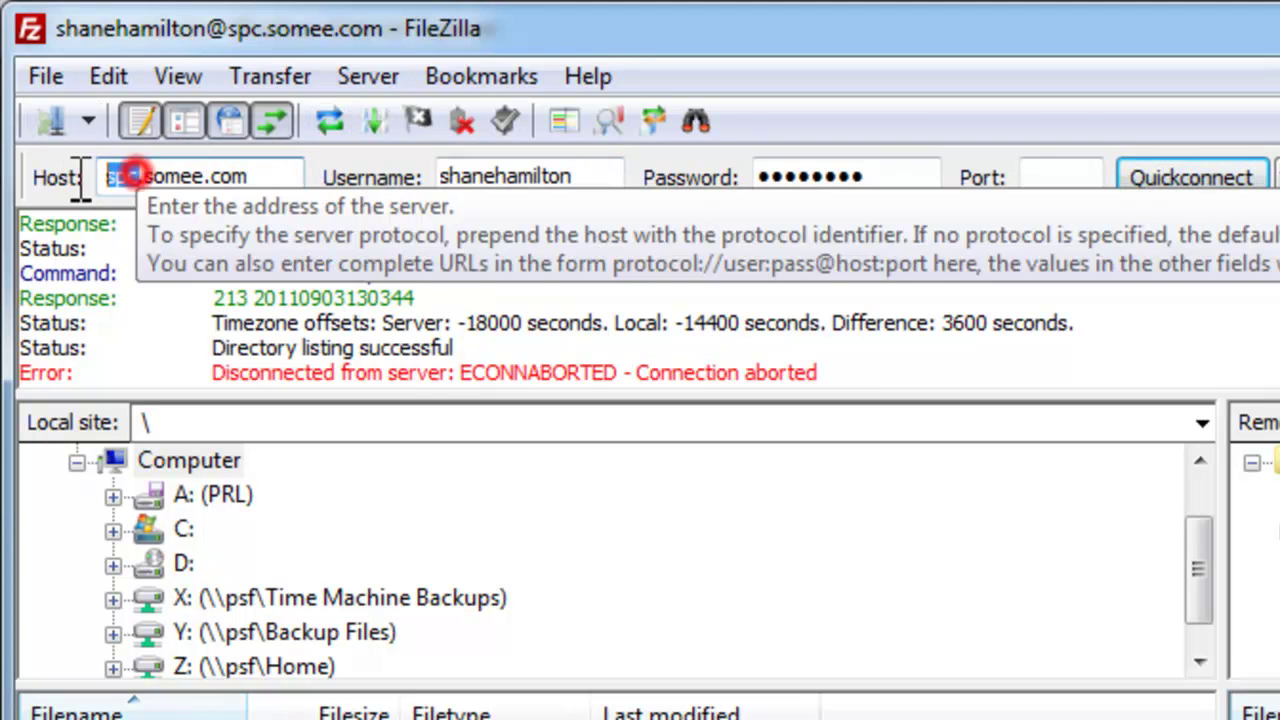
{"action": "type", "text": "hoard"}
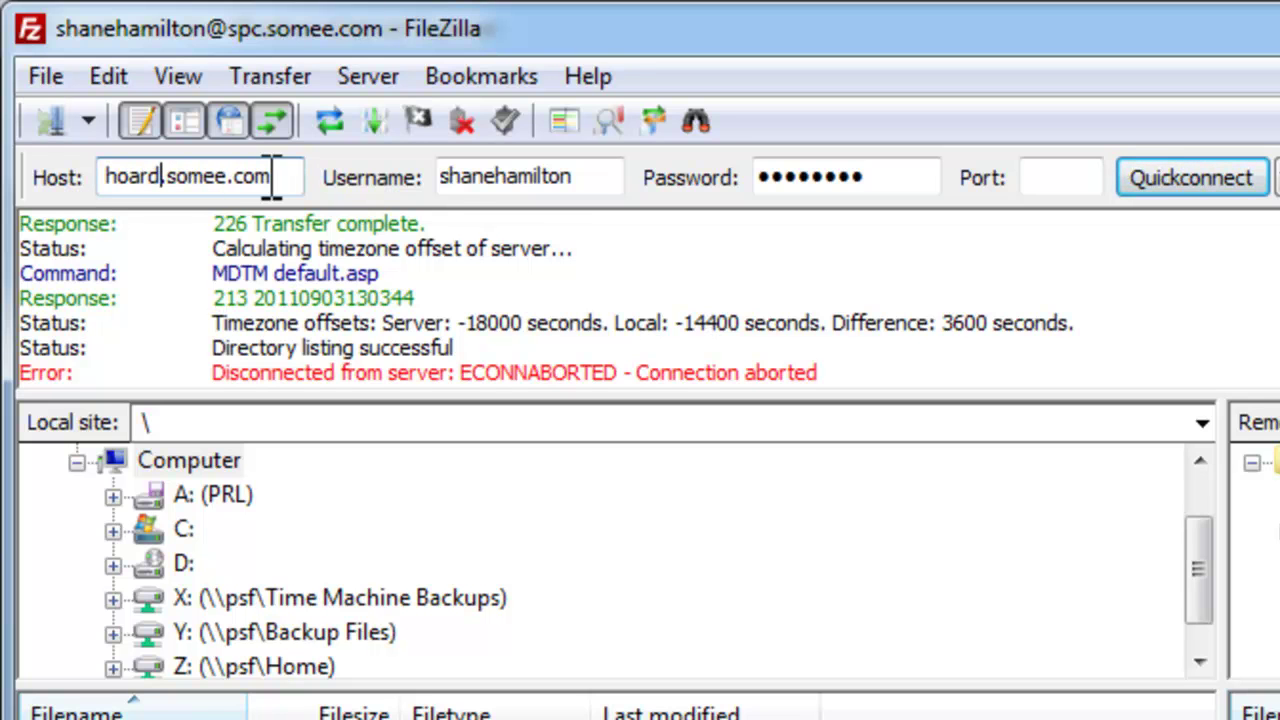
{"action": "double_click", "coordinate": [588, 178]}
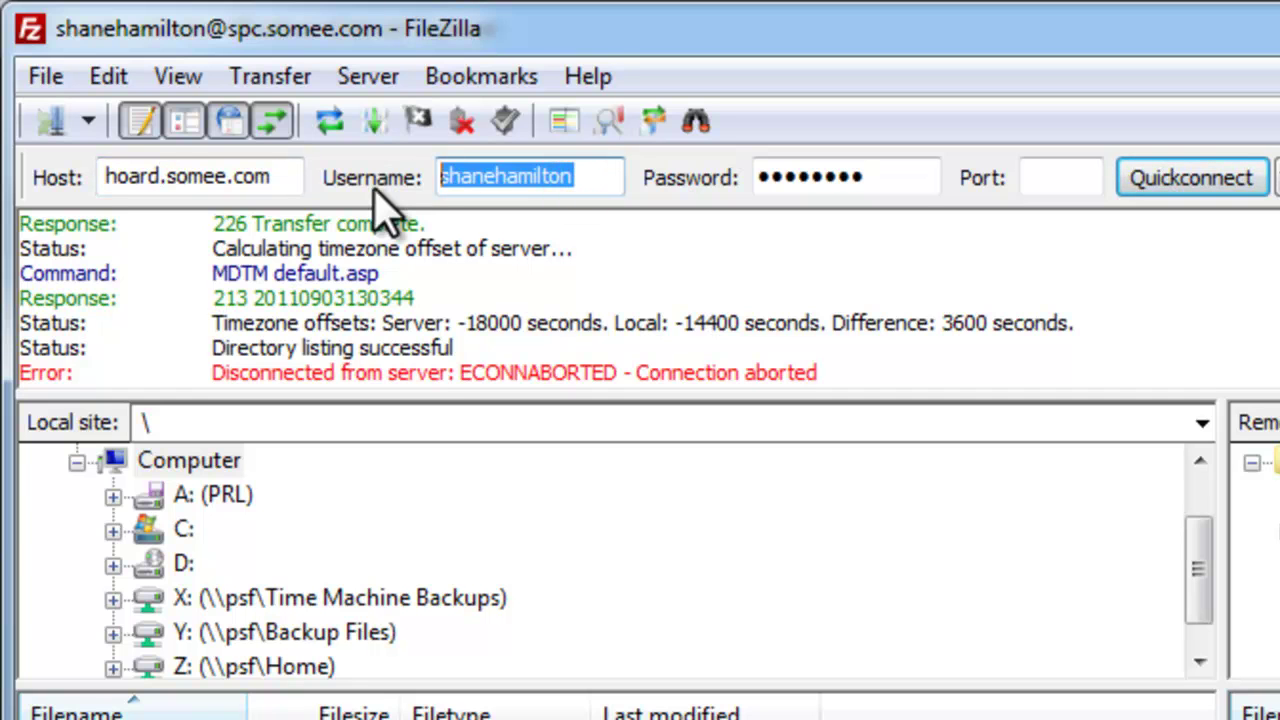
{"action": "type", "text": "hammerton"}
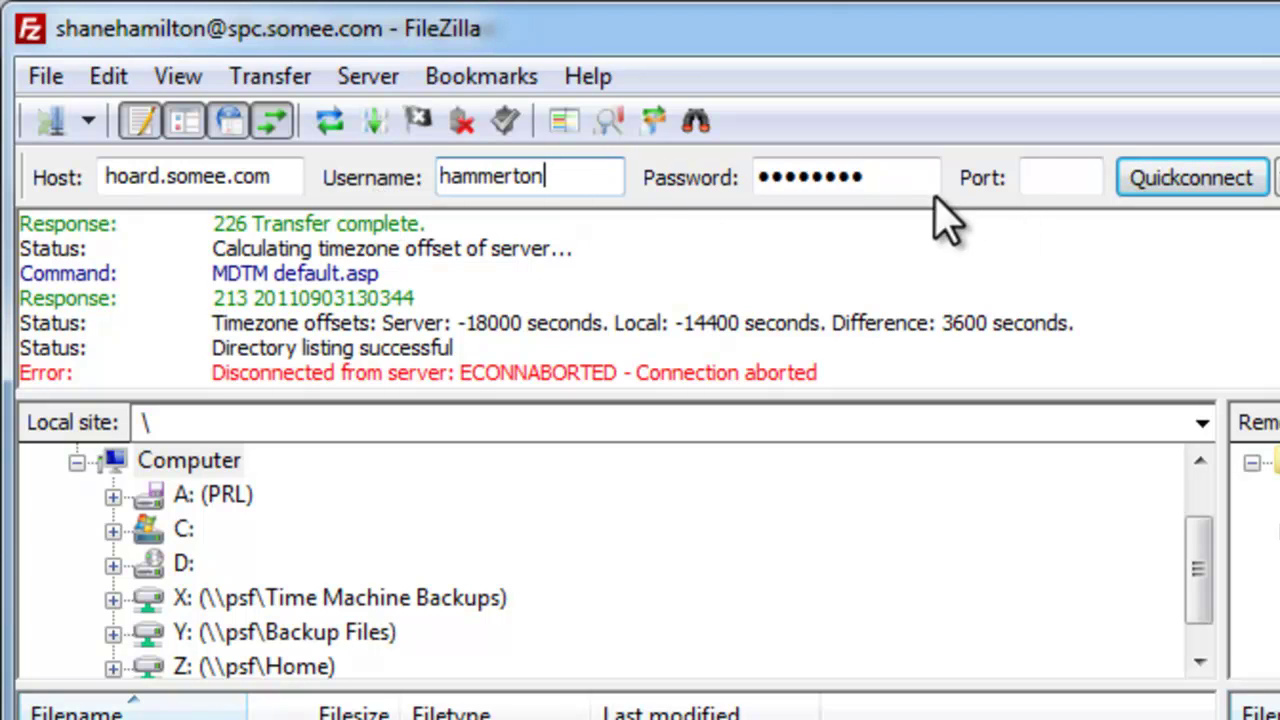
{"action": "double_click", "coordinate": [890, 178]}
{"action": "type", "text": "****"}
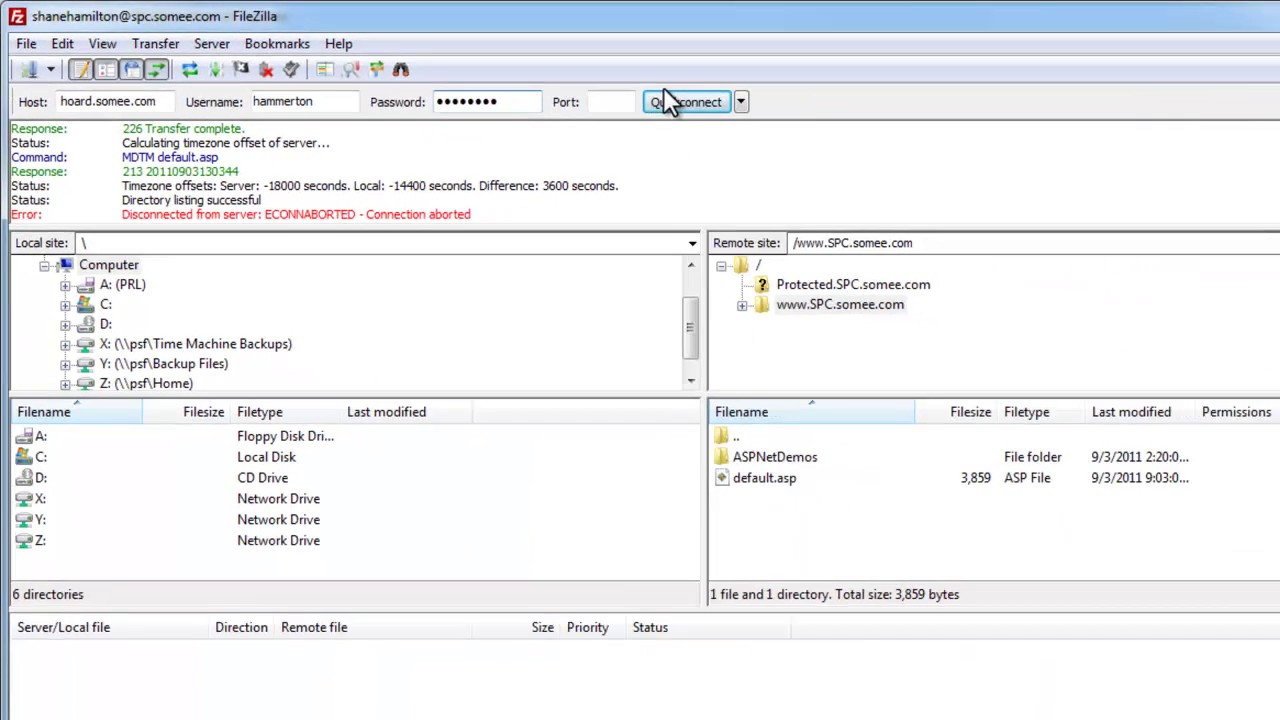
{"action": "left_click", "coordinate": [1166, 174]}
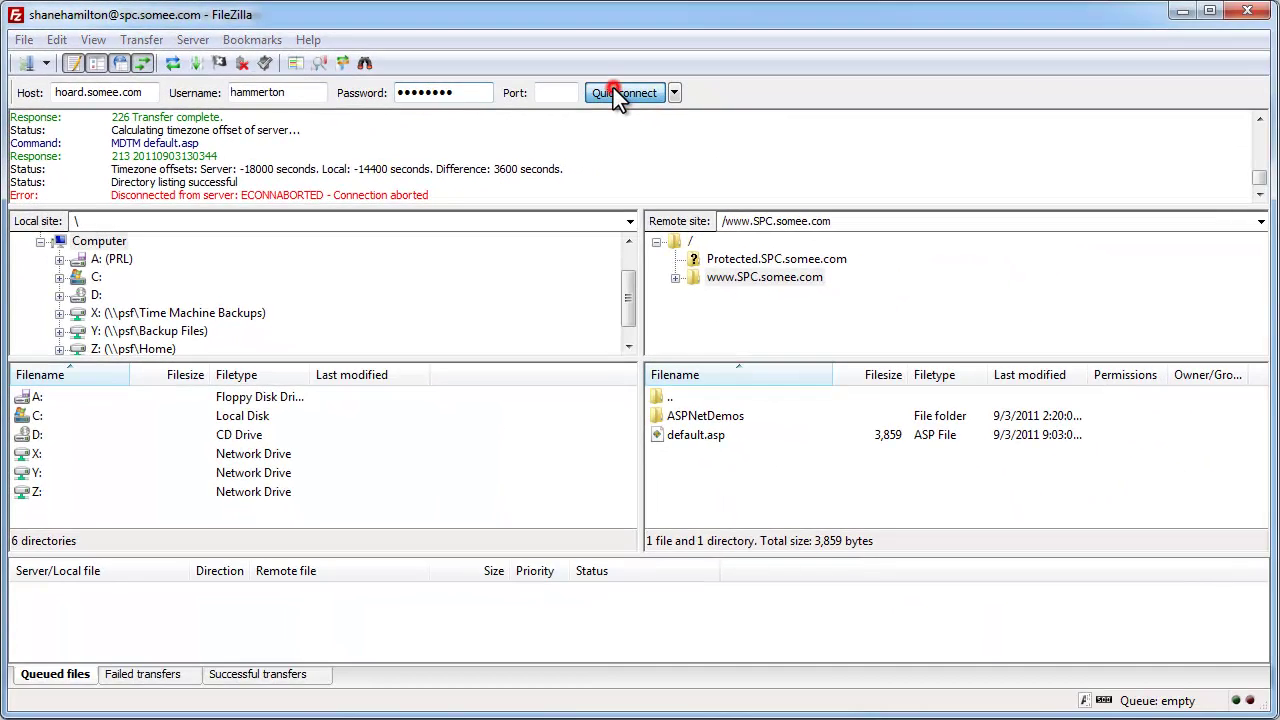
{"action": "left_click", "coordinate": [600, 399]}
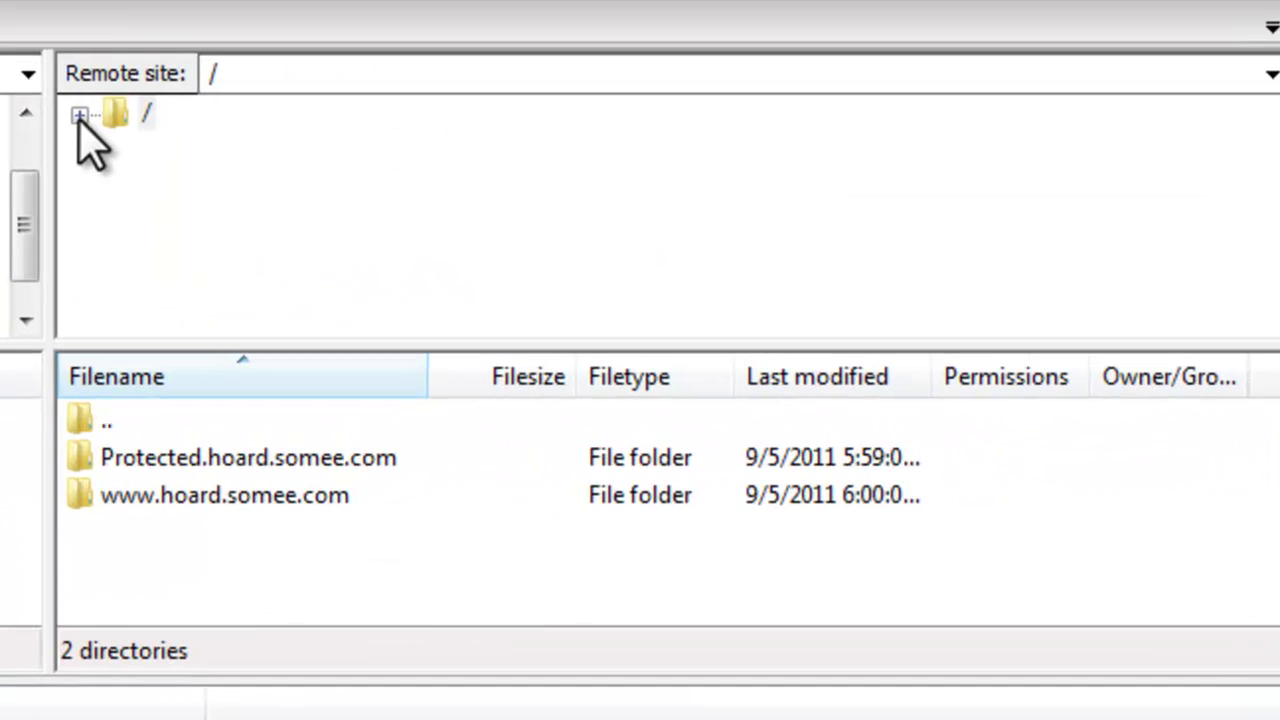
{"action": "left_click", "coordinate": [934, 257]}
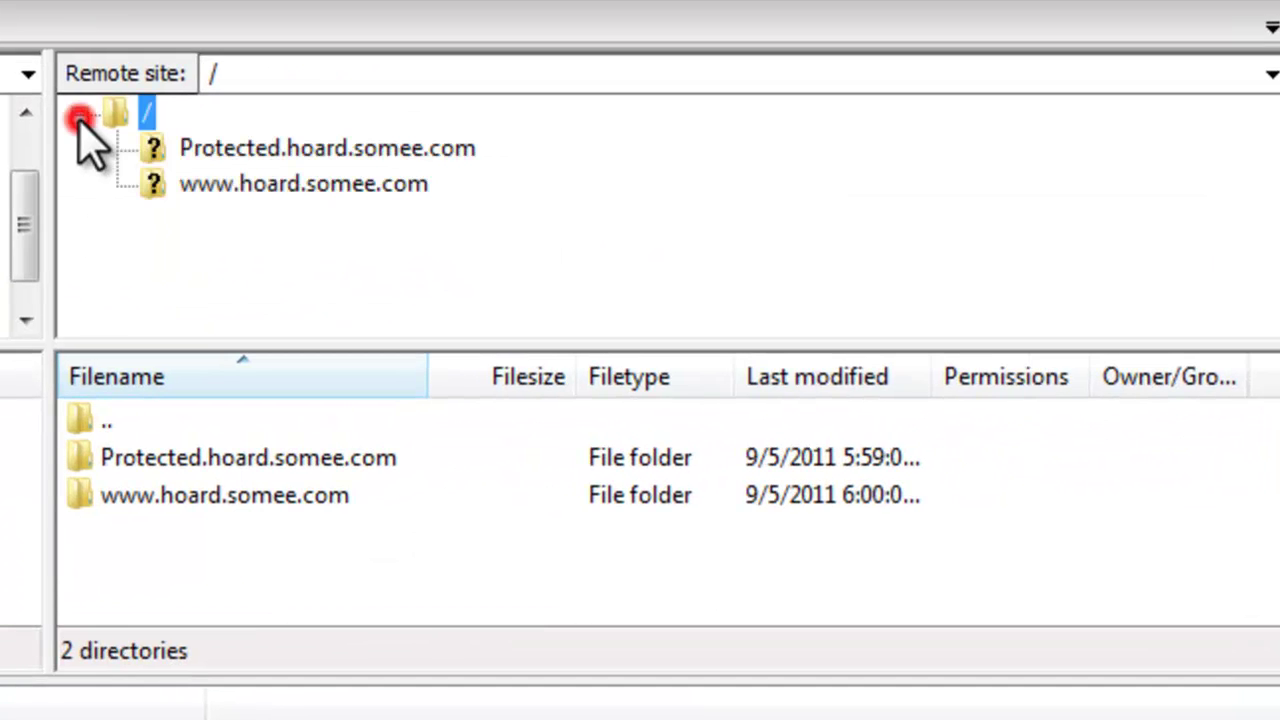
{"action": "left_click", "coordinate": [247, 183]}
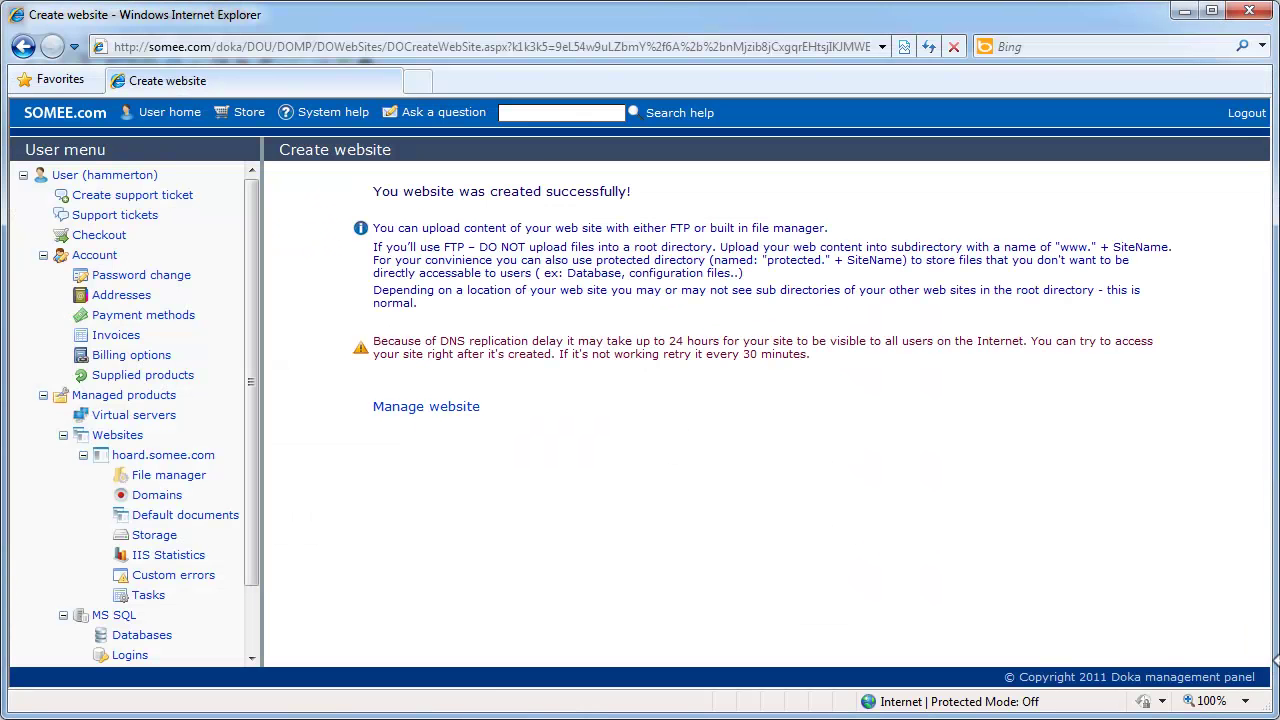
- Load hoard.somee.com in a new tab to view its under-construction placeholder page
{"action": "left_click", "coordinate": [418, 82]}
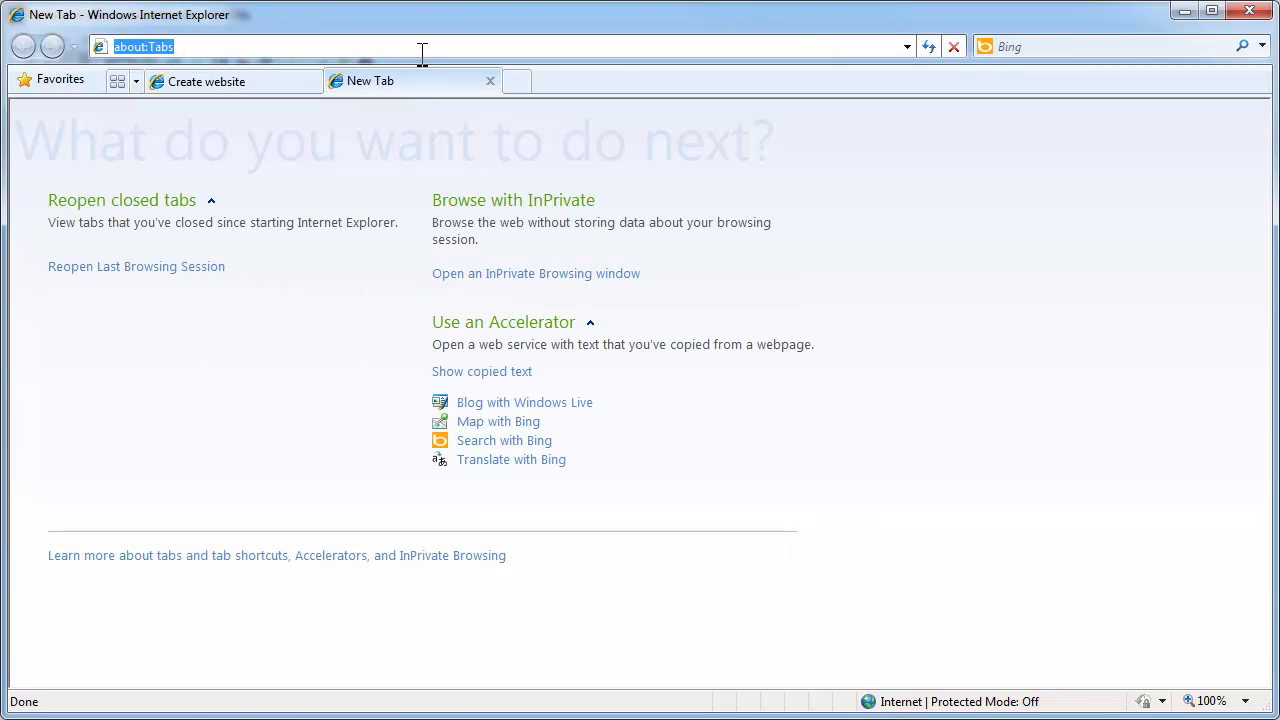
{"action": "type", "text": "ho"}
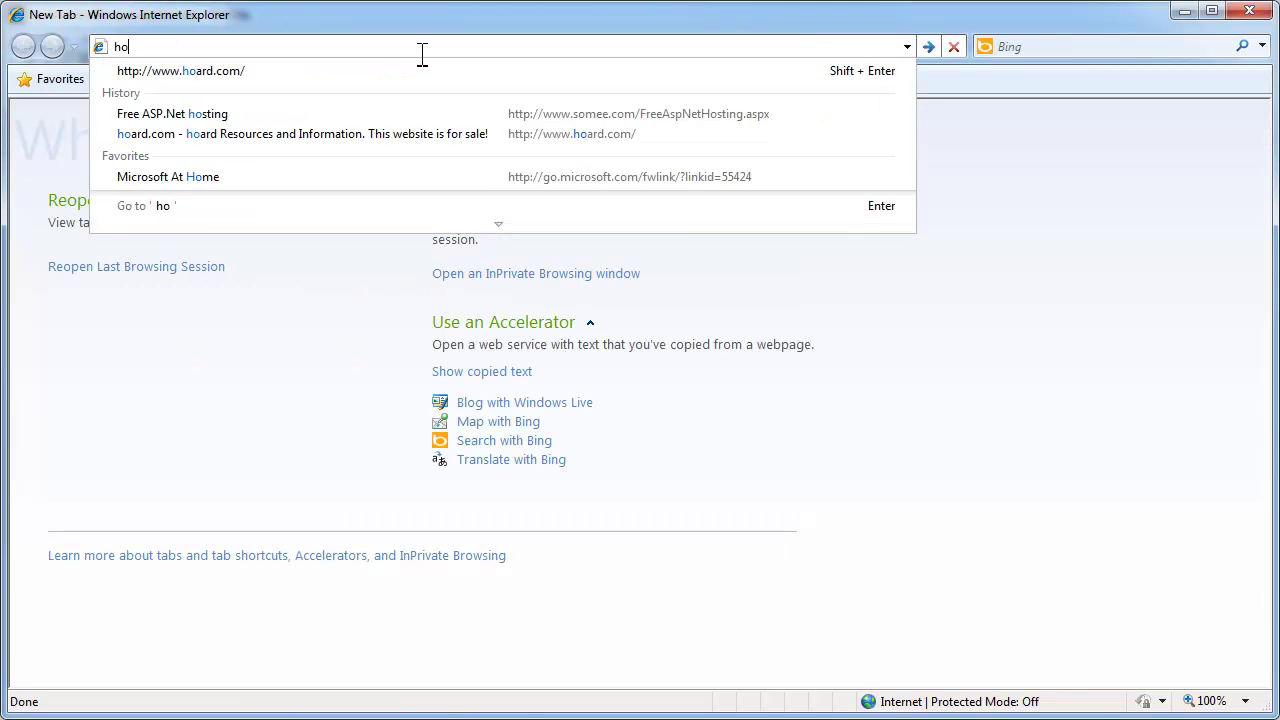
{"action": "type", "text": "ard.somee.com"}
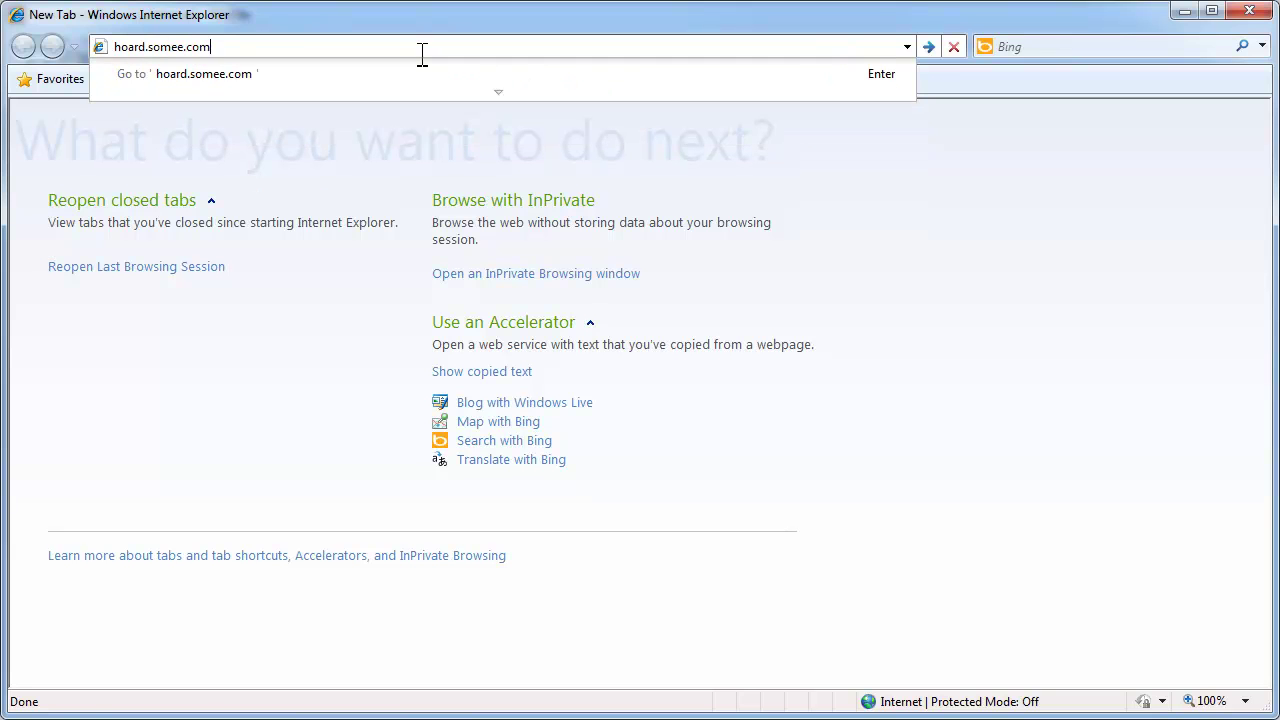
{"action": "key", "text": "Return"}
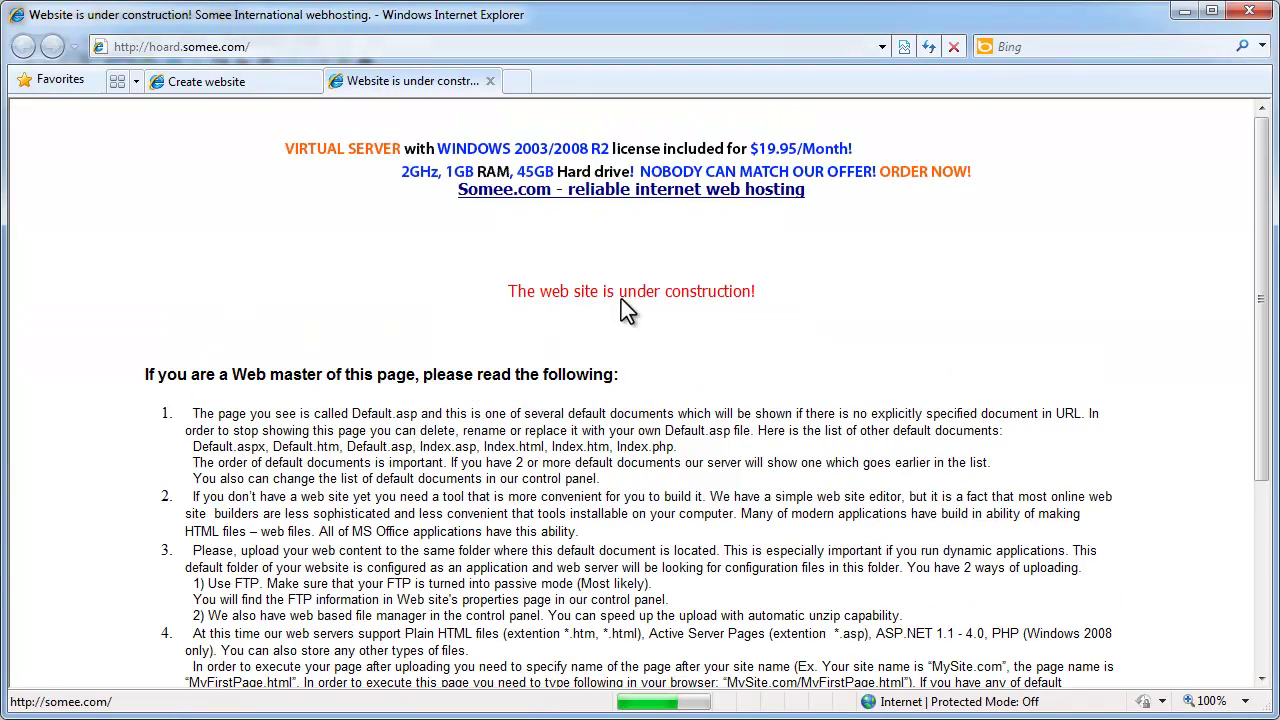
{"action": "scroll", "coordinate": [780, 395], "scroll_direction": "down", "scroll_amount": 5}
{"action": "scroll", "coordinate": [780, 395], "scroll_direction": "up", "scroll_amount": 5}
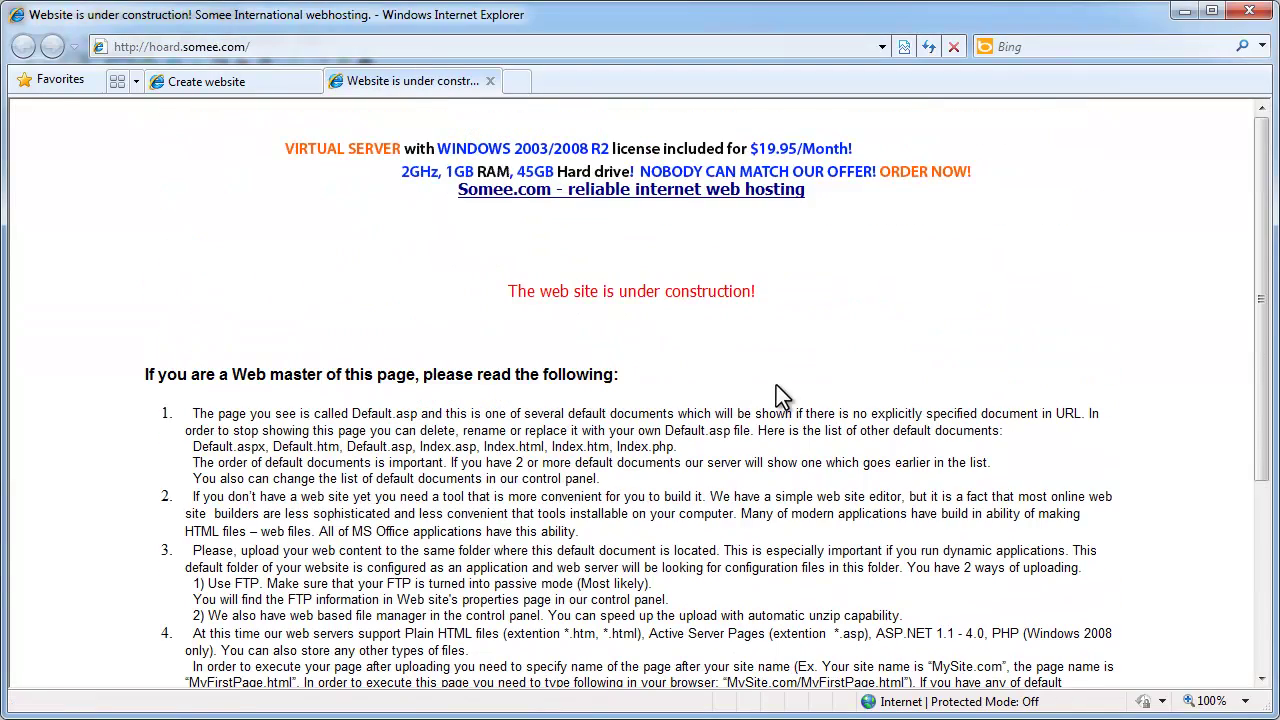